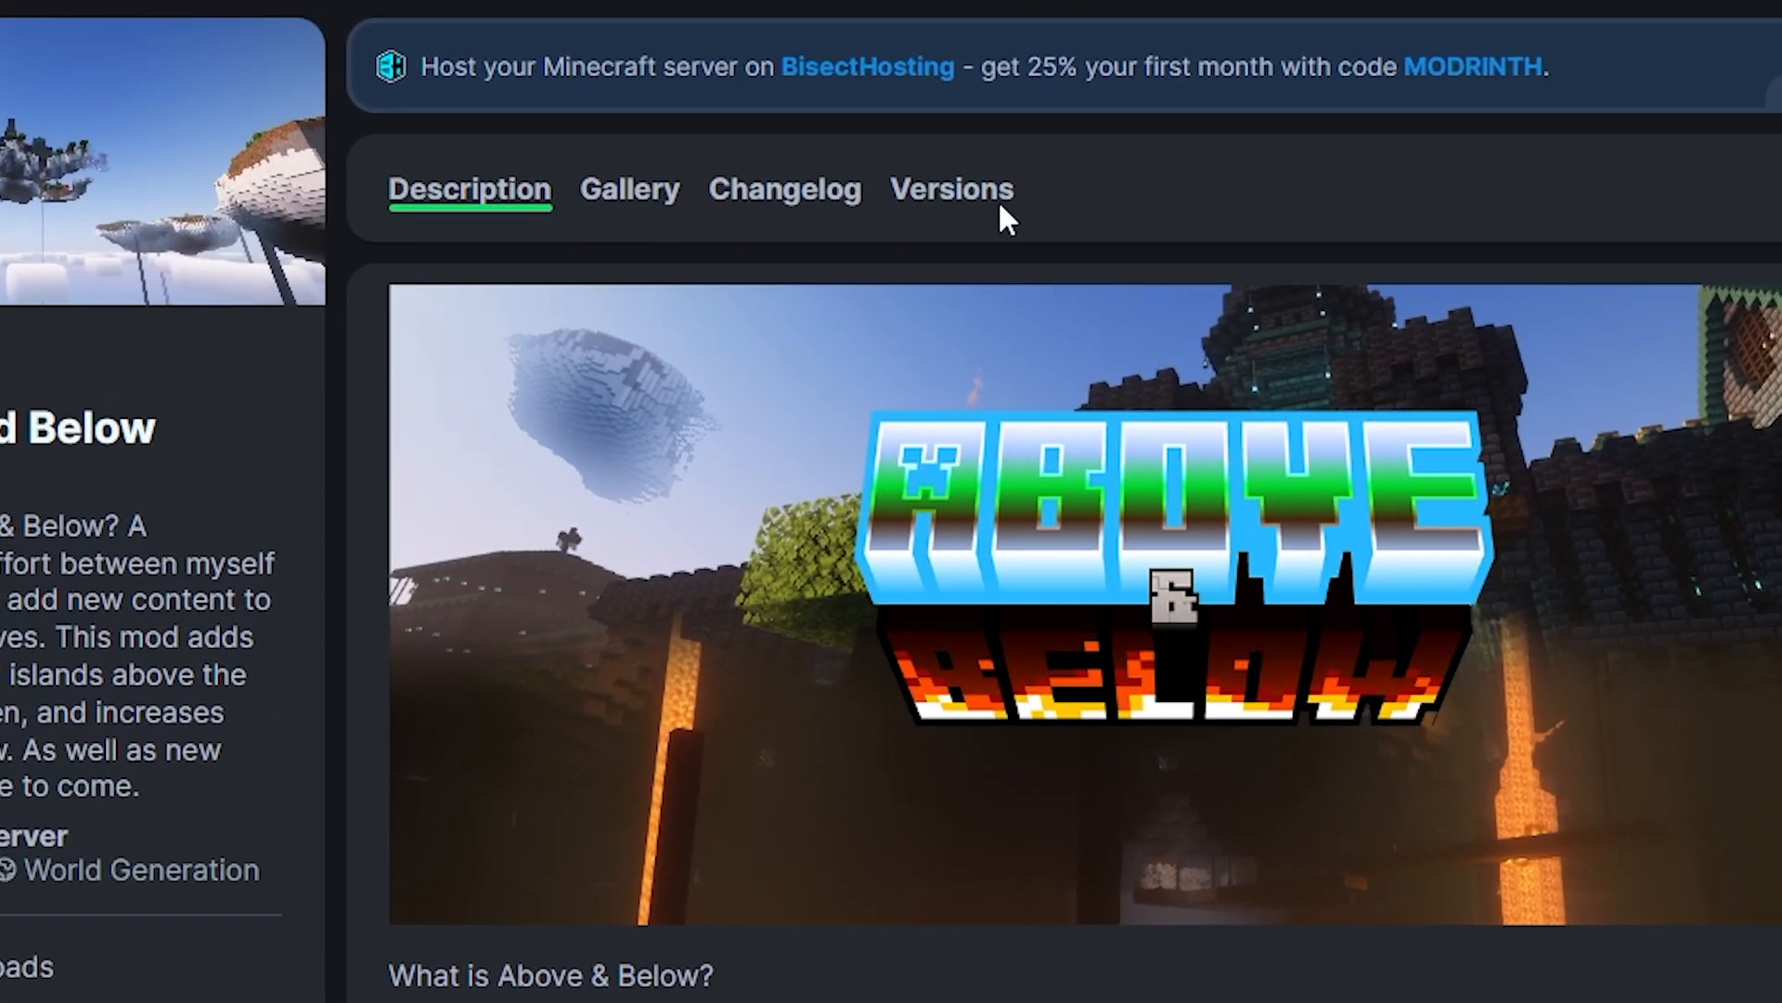
Download Above and Below 1.1.1 for Forge 1.19.2 from the mod's version list and place the jar on the desktop
{"action": "left_click", "coordinate": [1000, 209]}
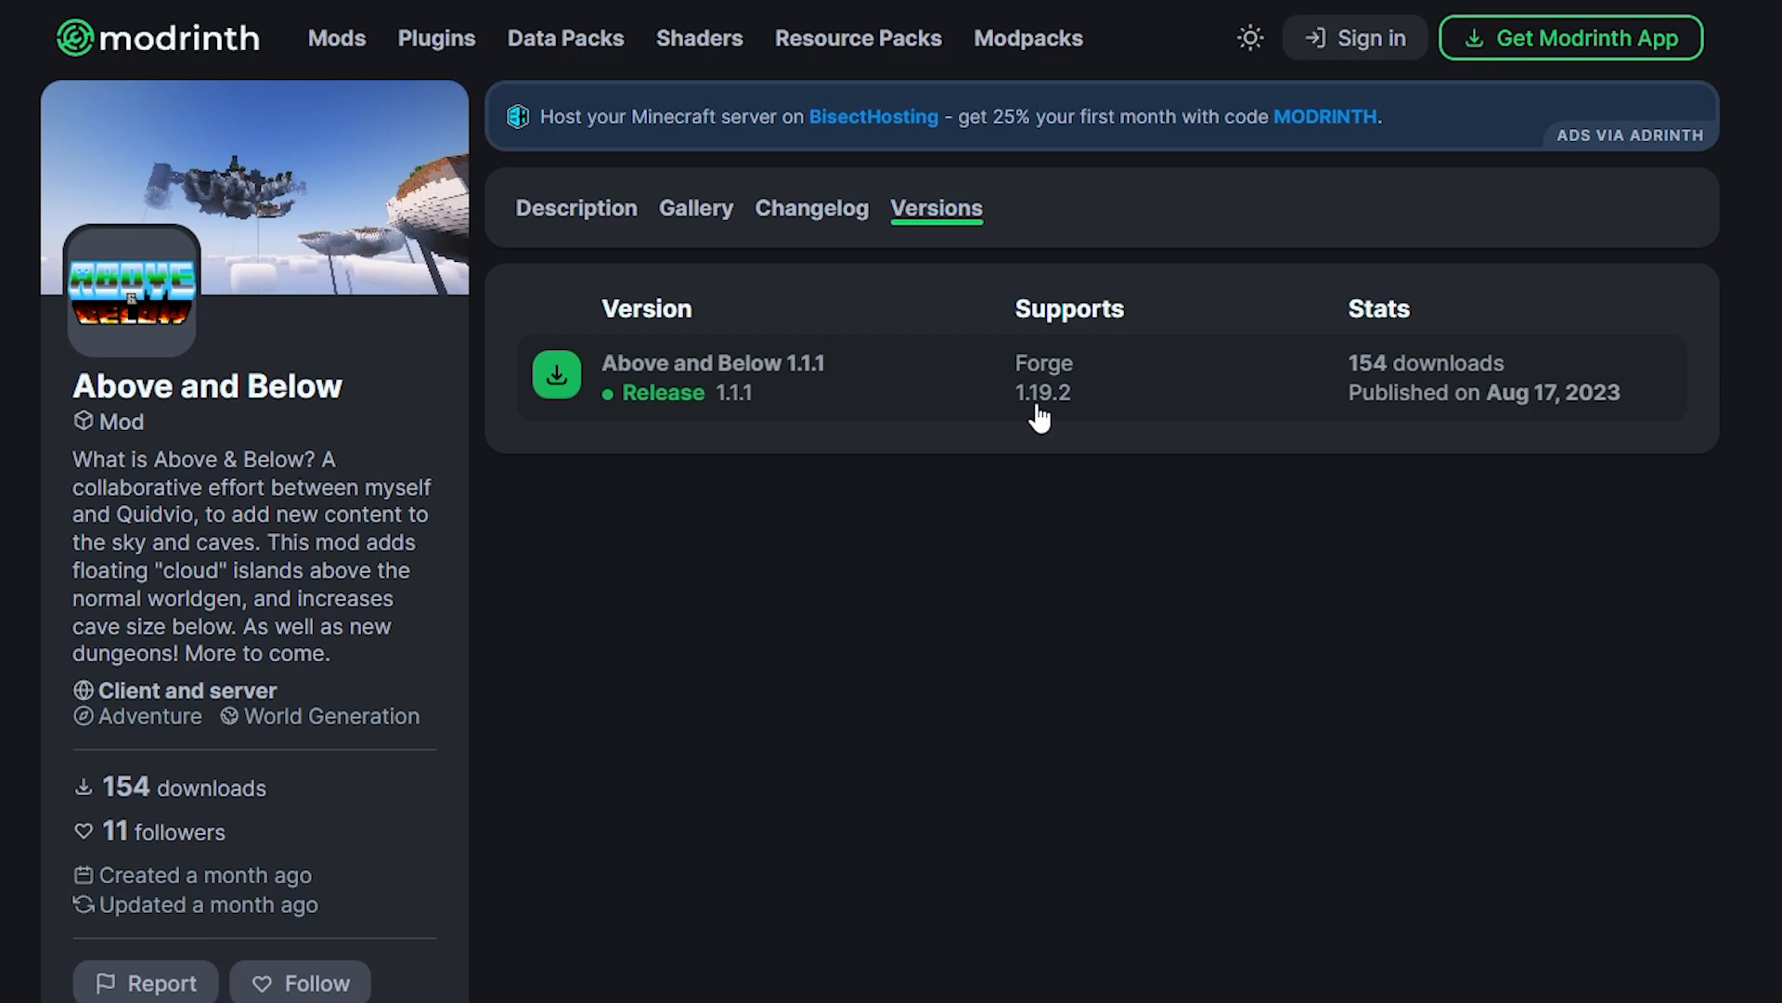
{"action": "left_click", "coordinate": [560, 377]}
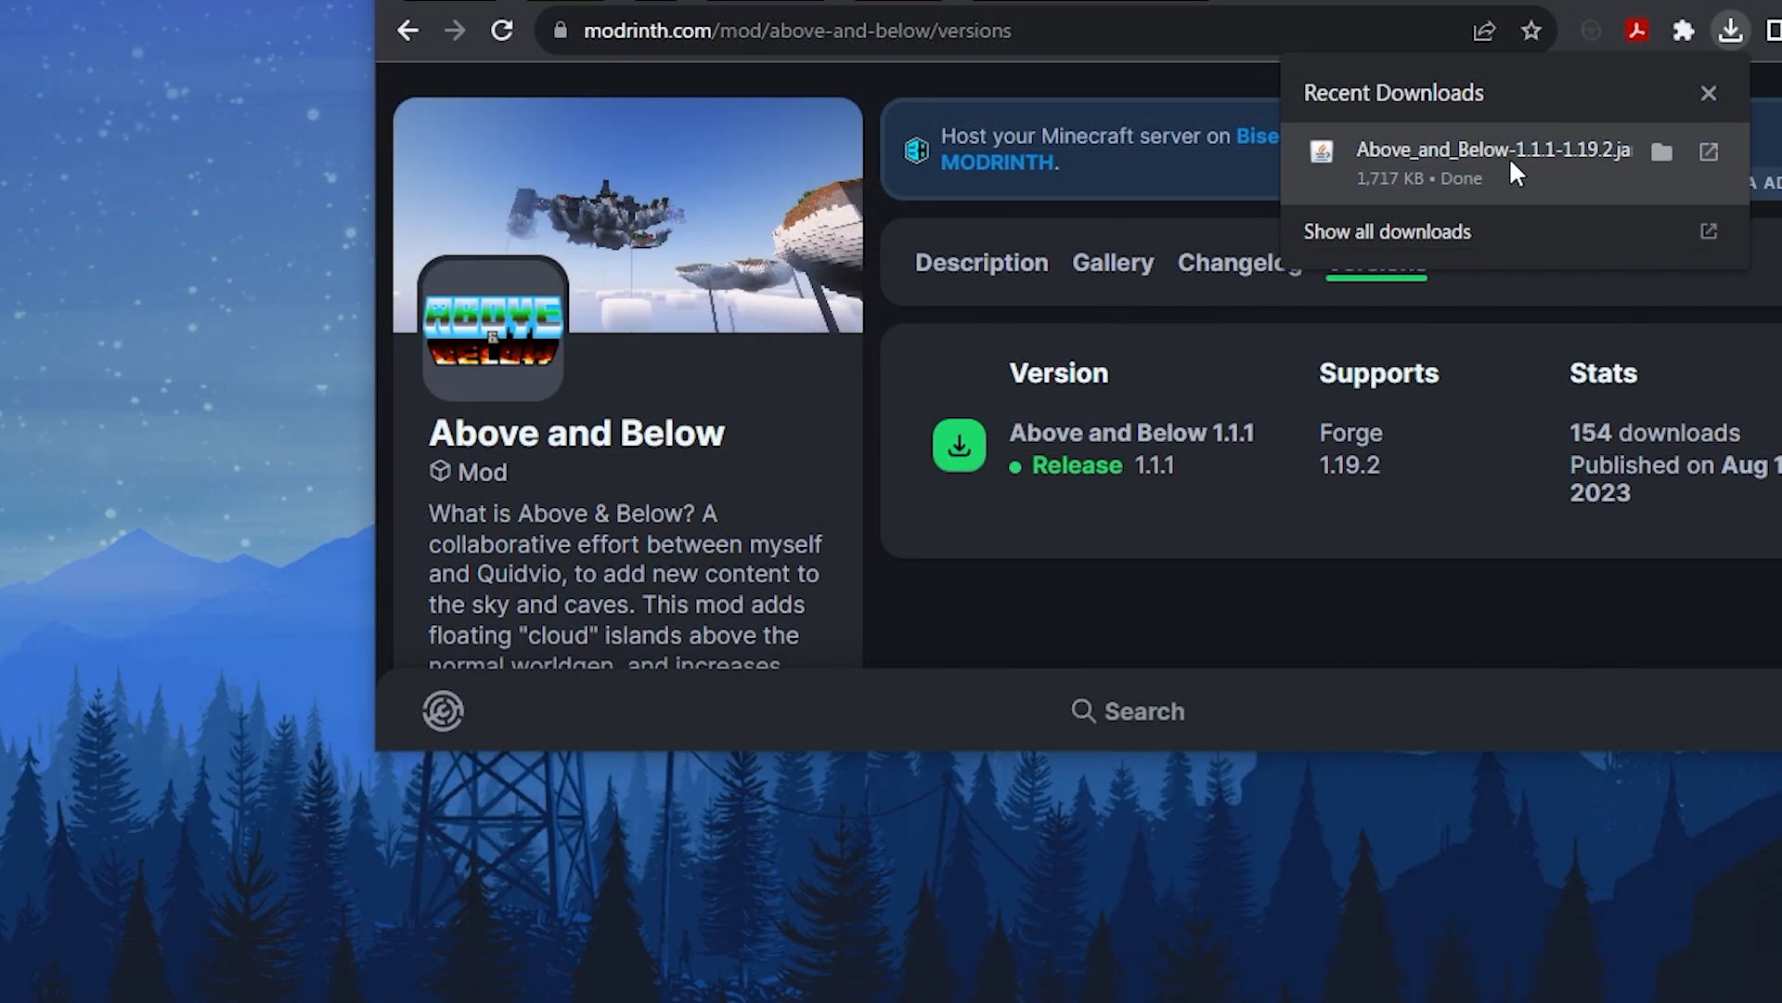
{"action": "left_click_drag", "start_coordinate": [1509, 163], "coordinate": [253, 322]}
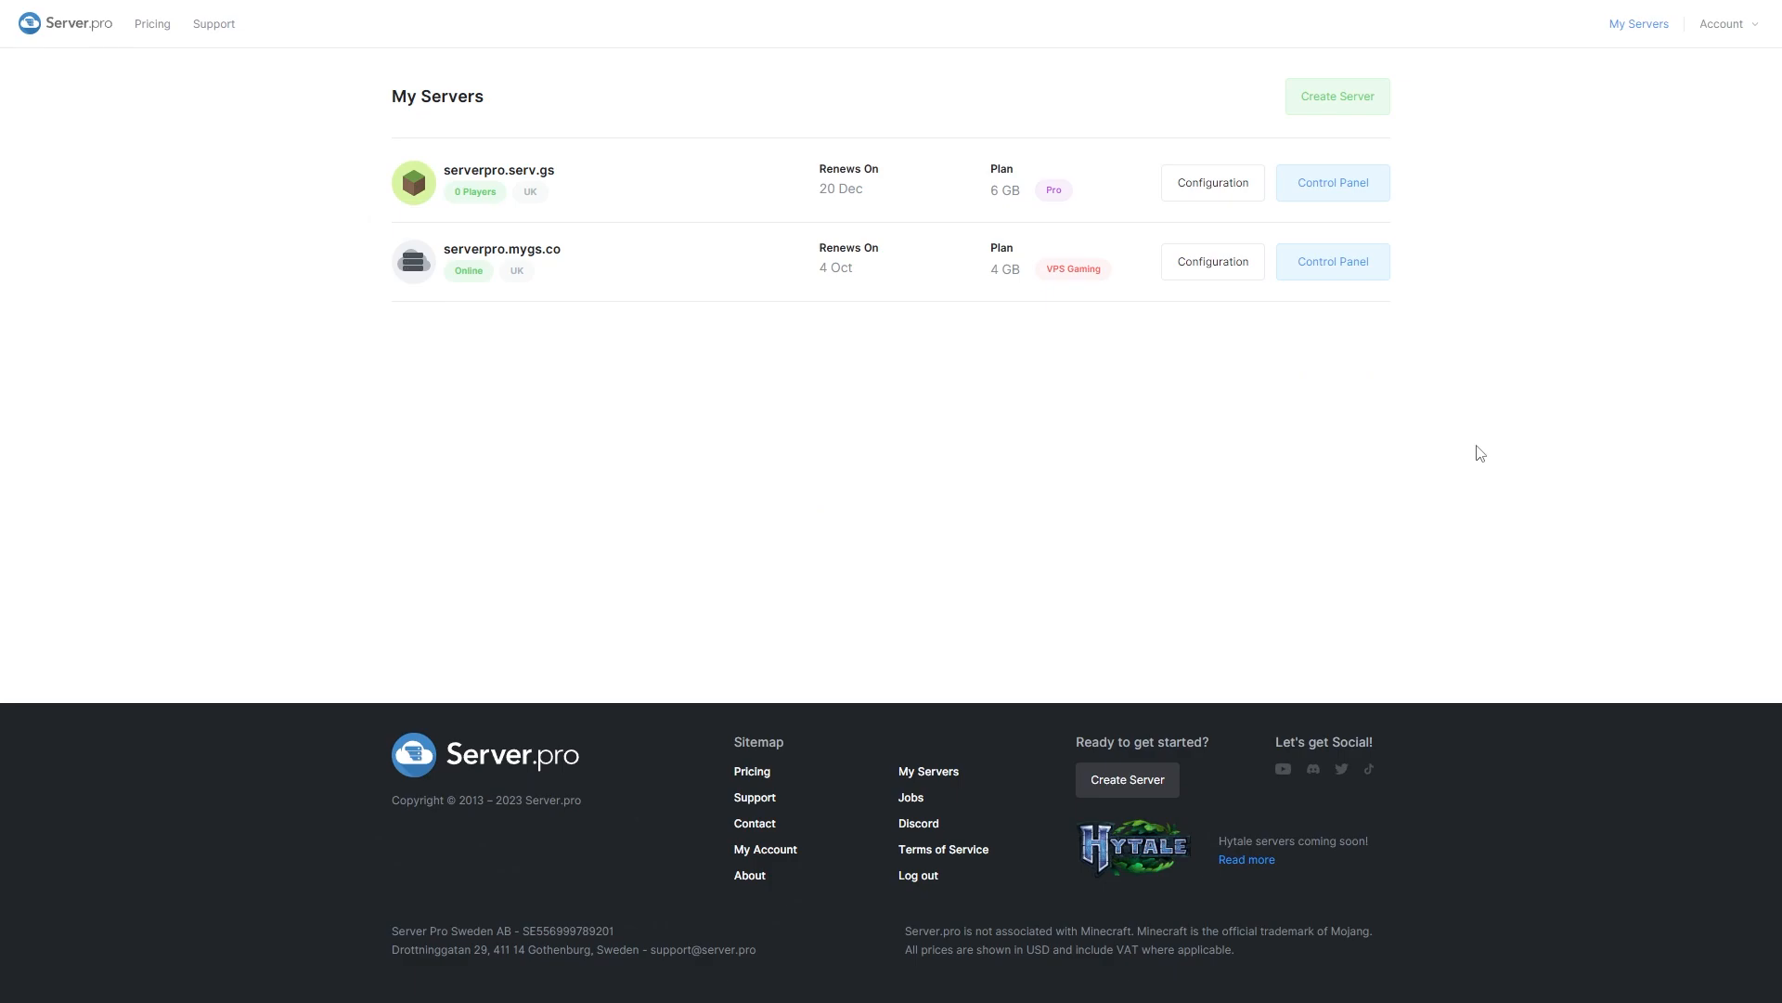
On Server.pro, begin creating a Minecraft Java Edition service on serverpro.mygs.co and set its type to Forge
{"action": "left_click", "coordinate": [1349, 283]}
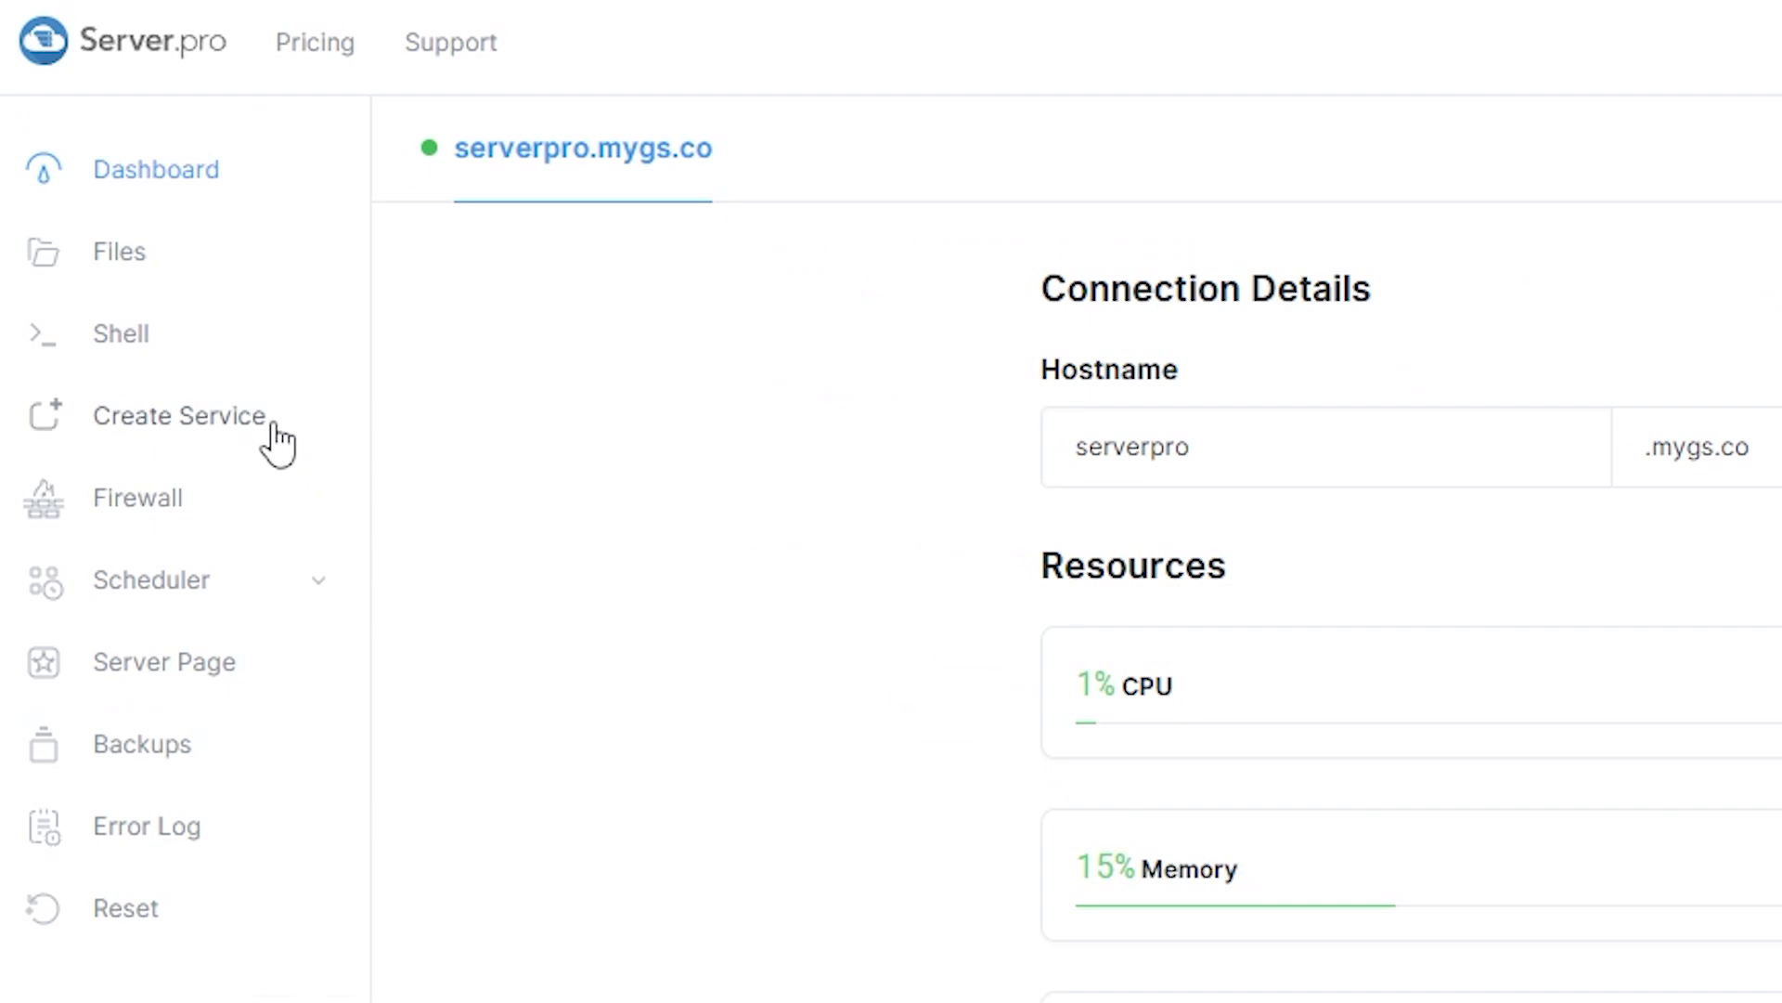
{"action": "left_click", "coordinate": [275, 434]}
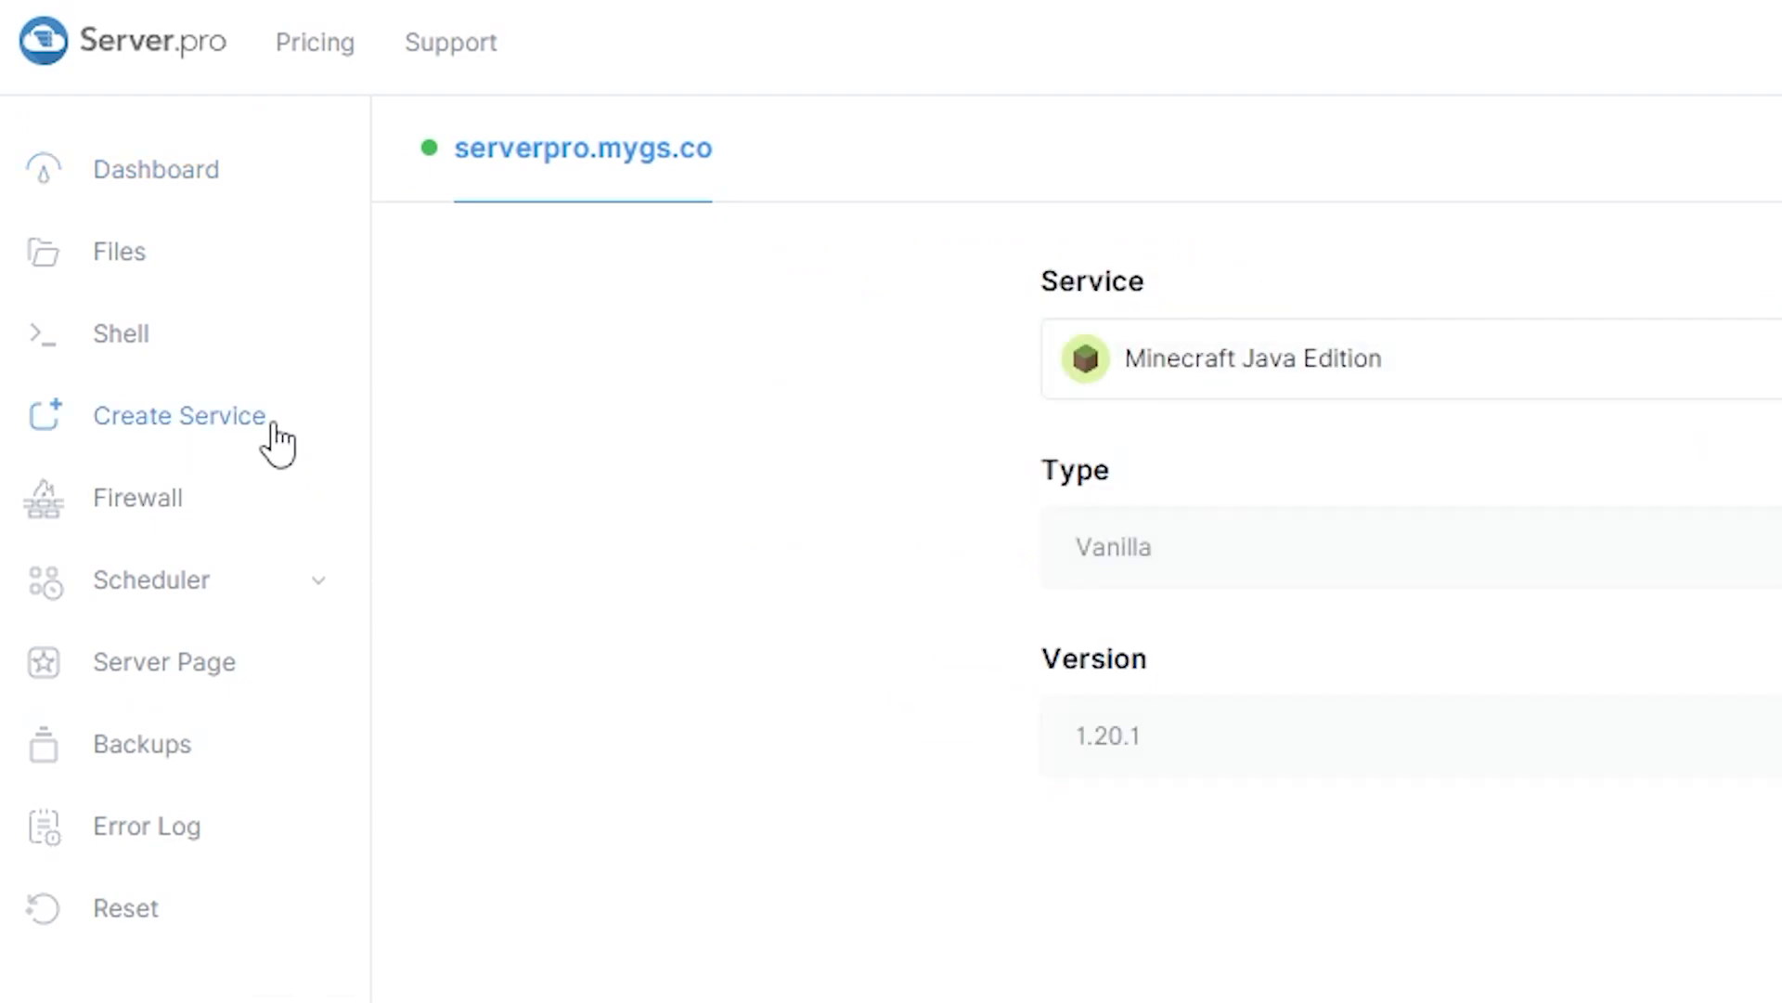
{"action": "left_click_drag", "start_coordinate": [337, 241], "coordinate": [424, 233]}
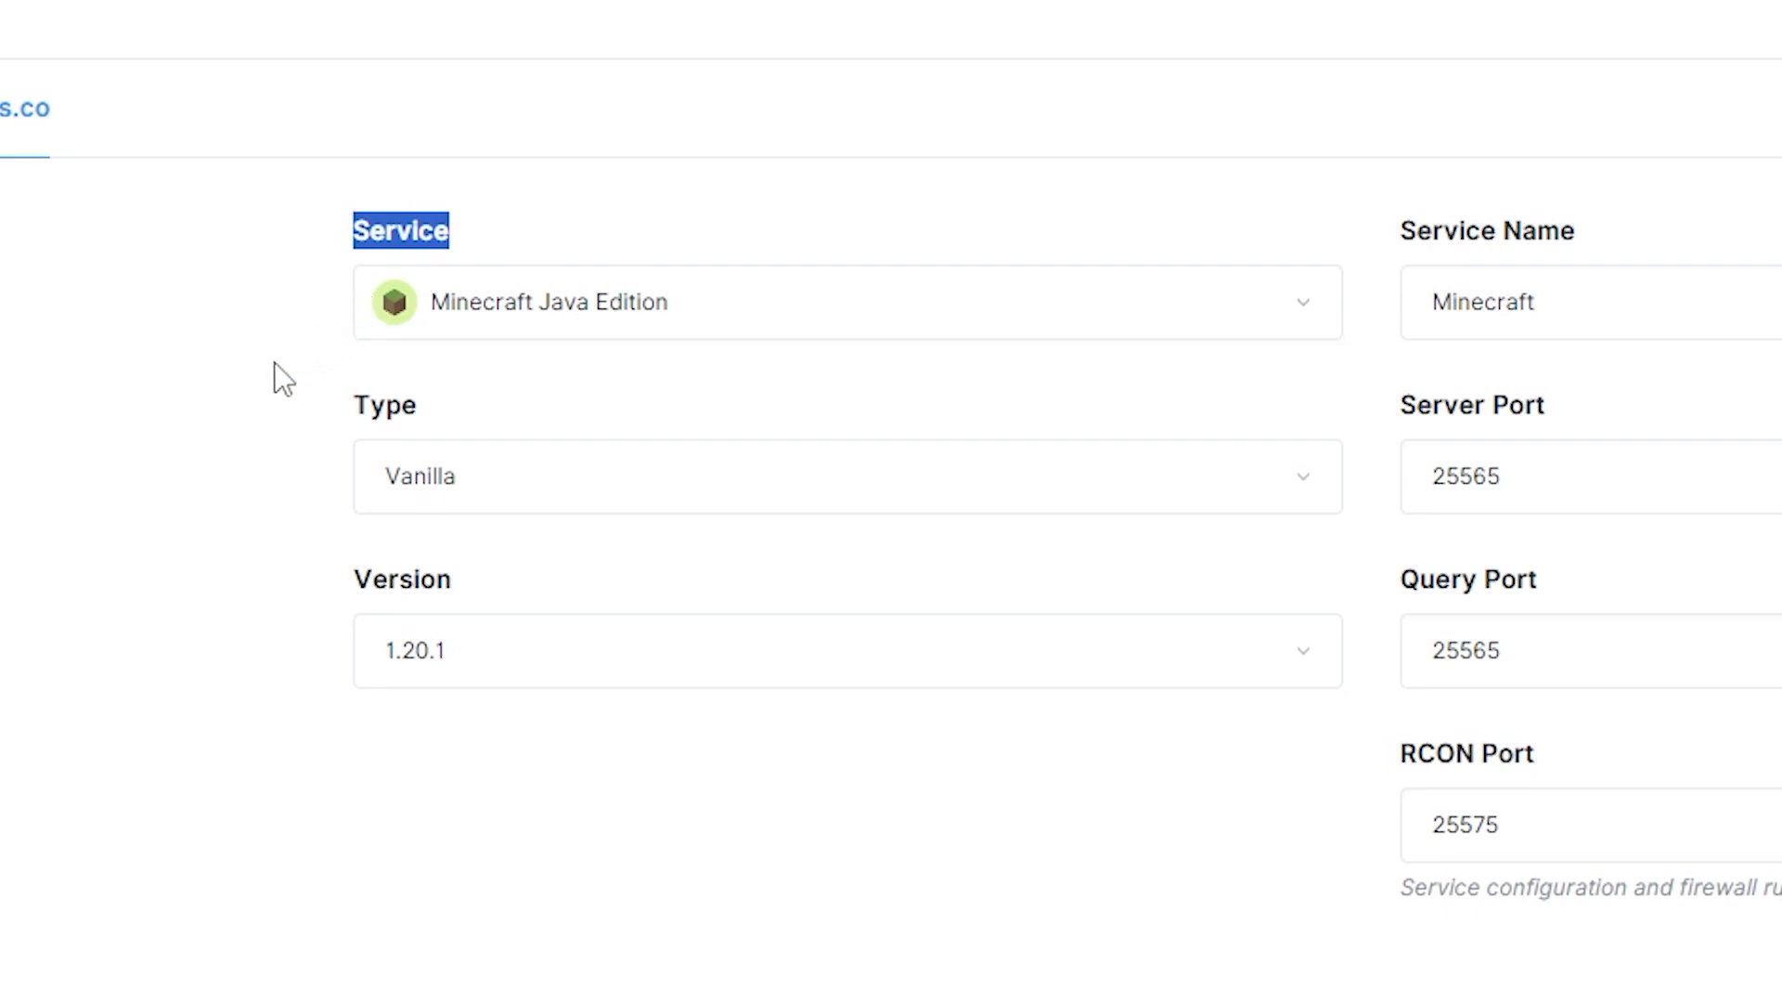
{"action": "left_click", "coordinate": [321, 395]}
{"action": "left_click_drag", "start_coordinate": [321, 396], "coordinate": [456, 407]}
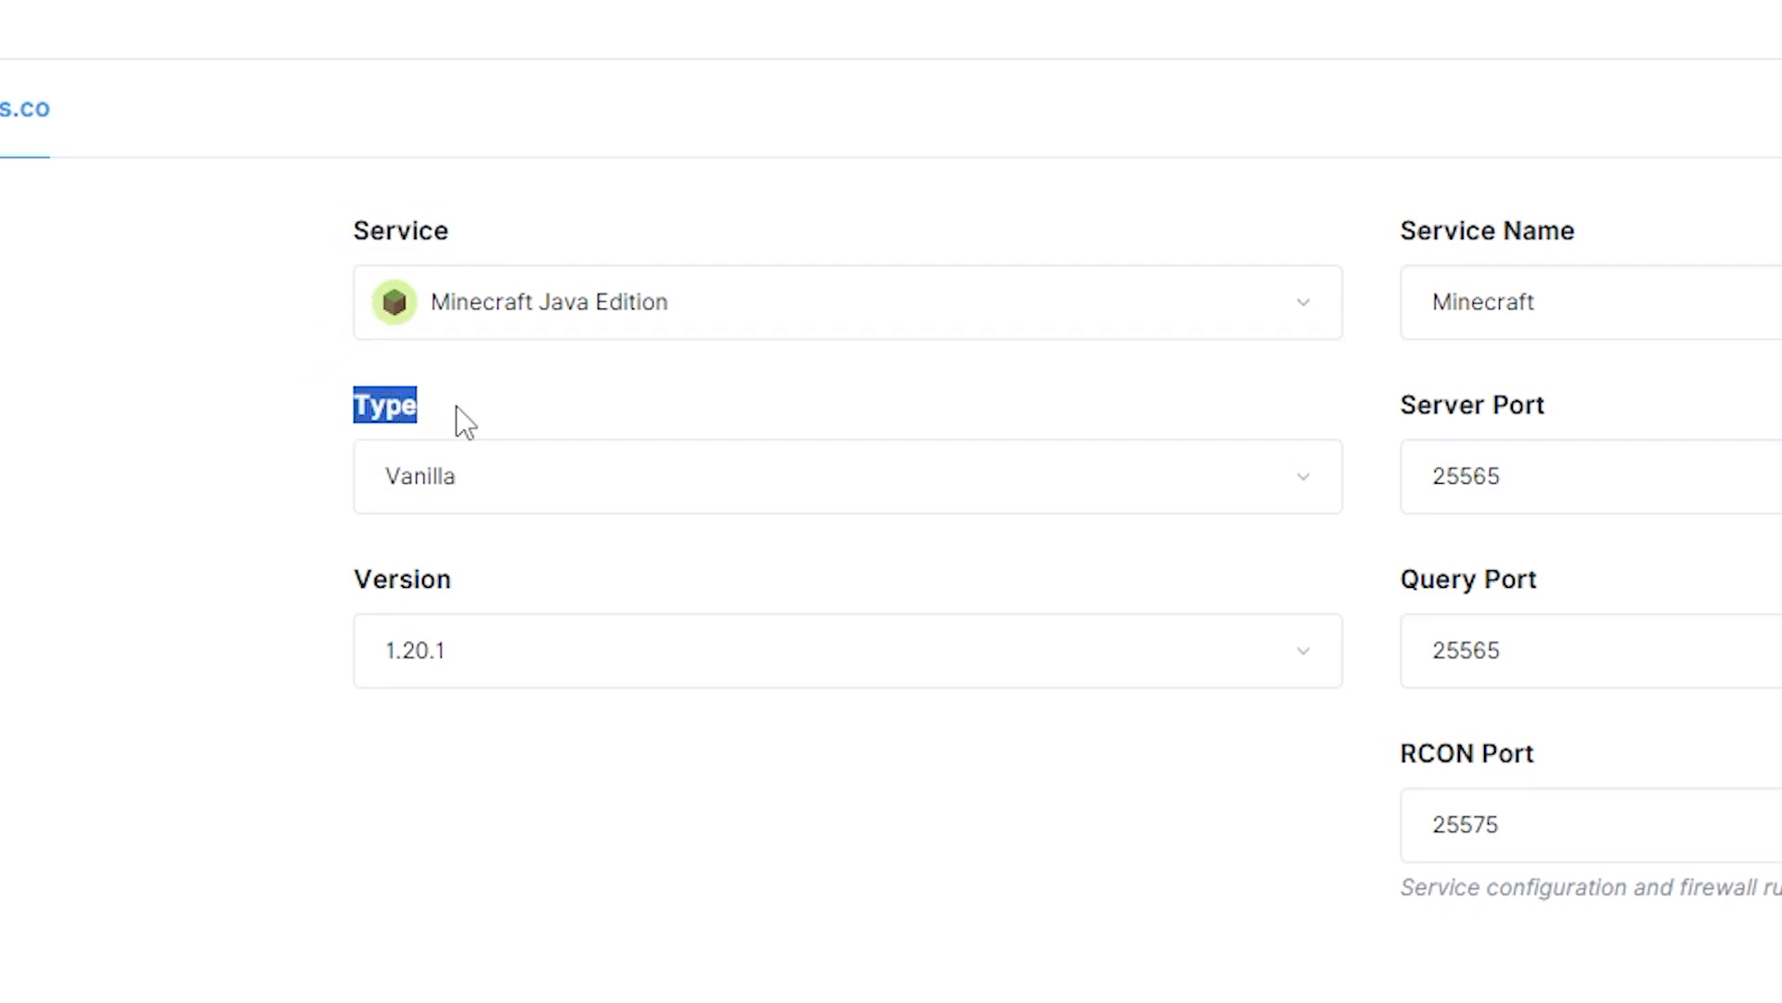
{"action": "left_click", "coordinate": [213, 521]}
{"action": "left_click", "coordinate": [448, 477]}
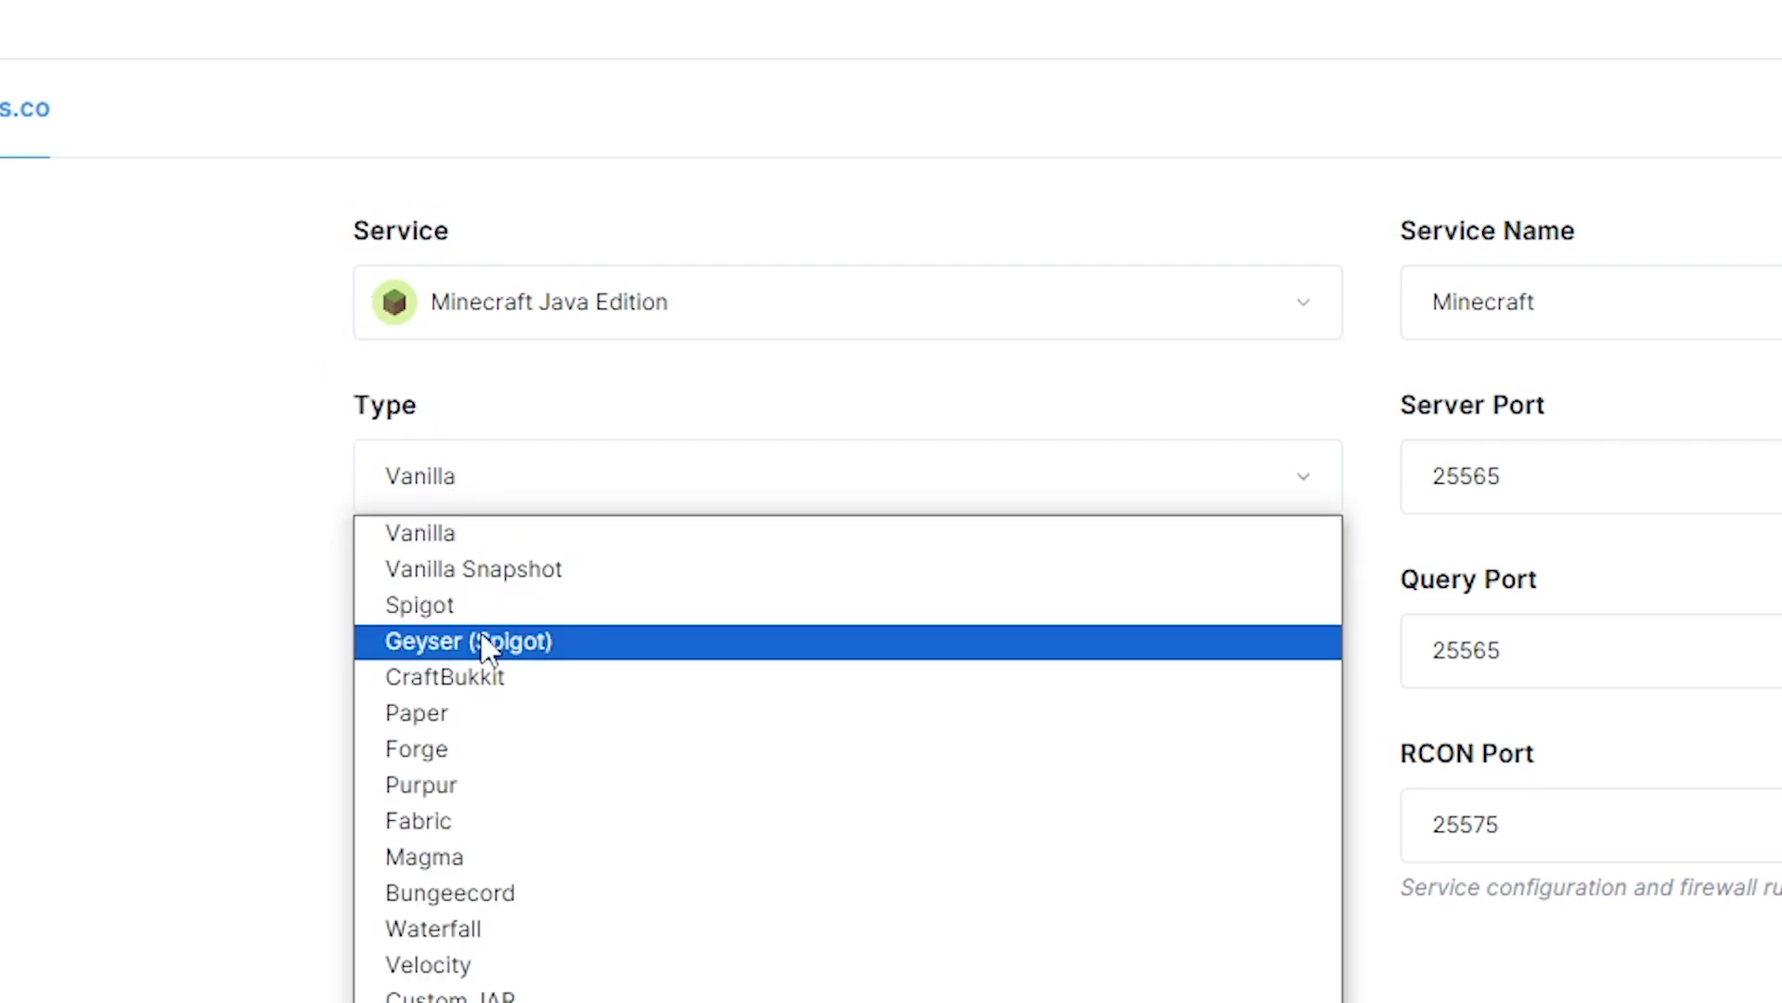
{"action": "left_click", "coordinate": [492, 750]}
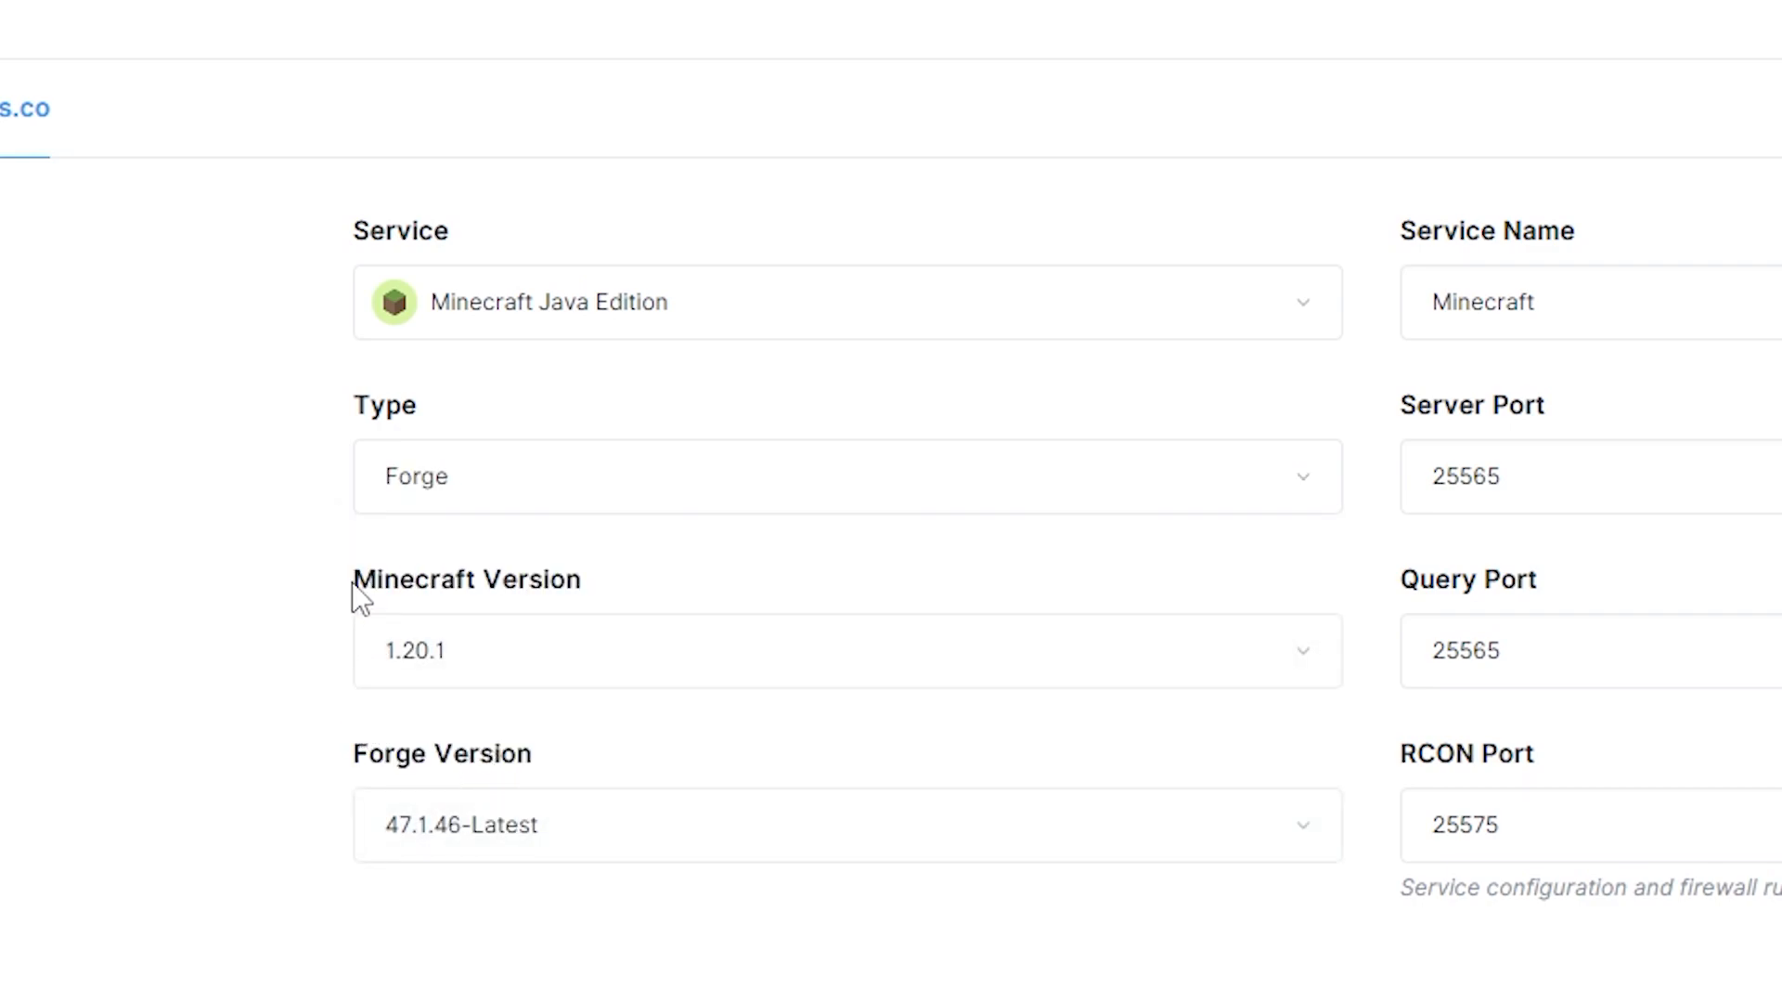
Set the new service's Minecraft version to 1.19.2 and install it
{"action": "left_click_drag", "start_coordinate": [353, 585], "coordinate": [627, 575]}
{"action": "left_click", "coordinate": [731, 587]}
{"action": "scroll", "coordinate": [742, 557], "scroll_direction": "down", "scroll_amount": 2}
{"action": "left_click", "coordinate": [773, 506]}
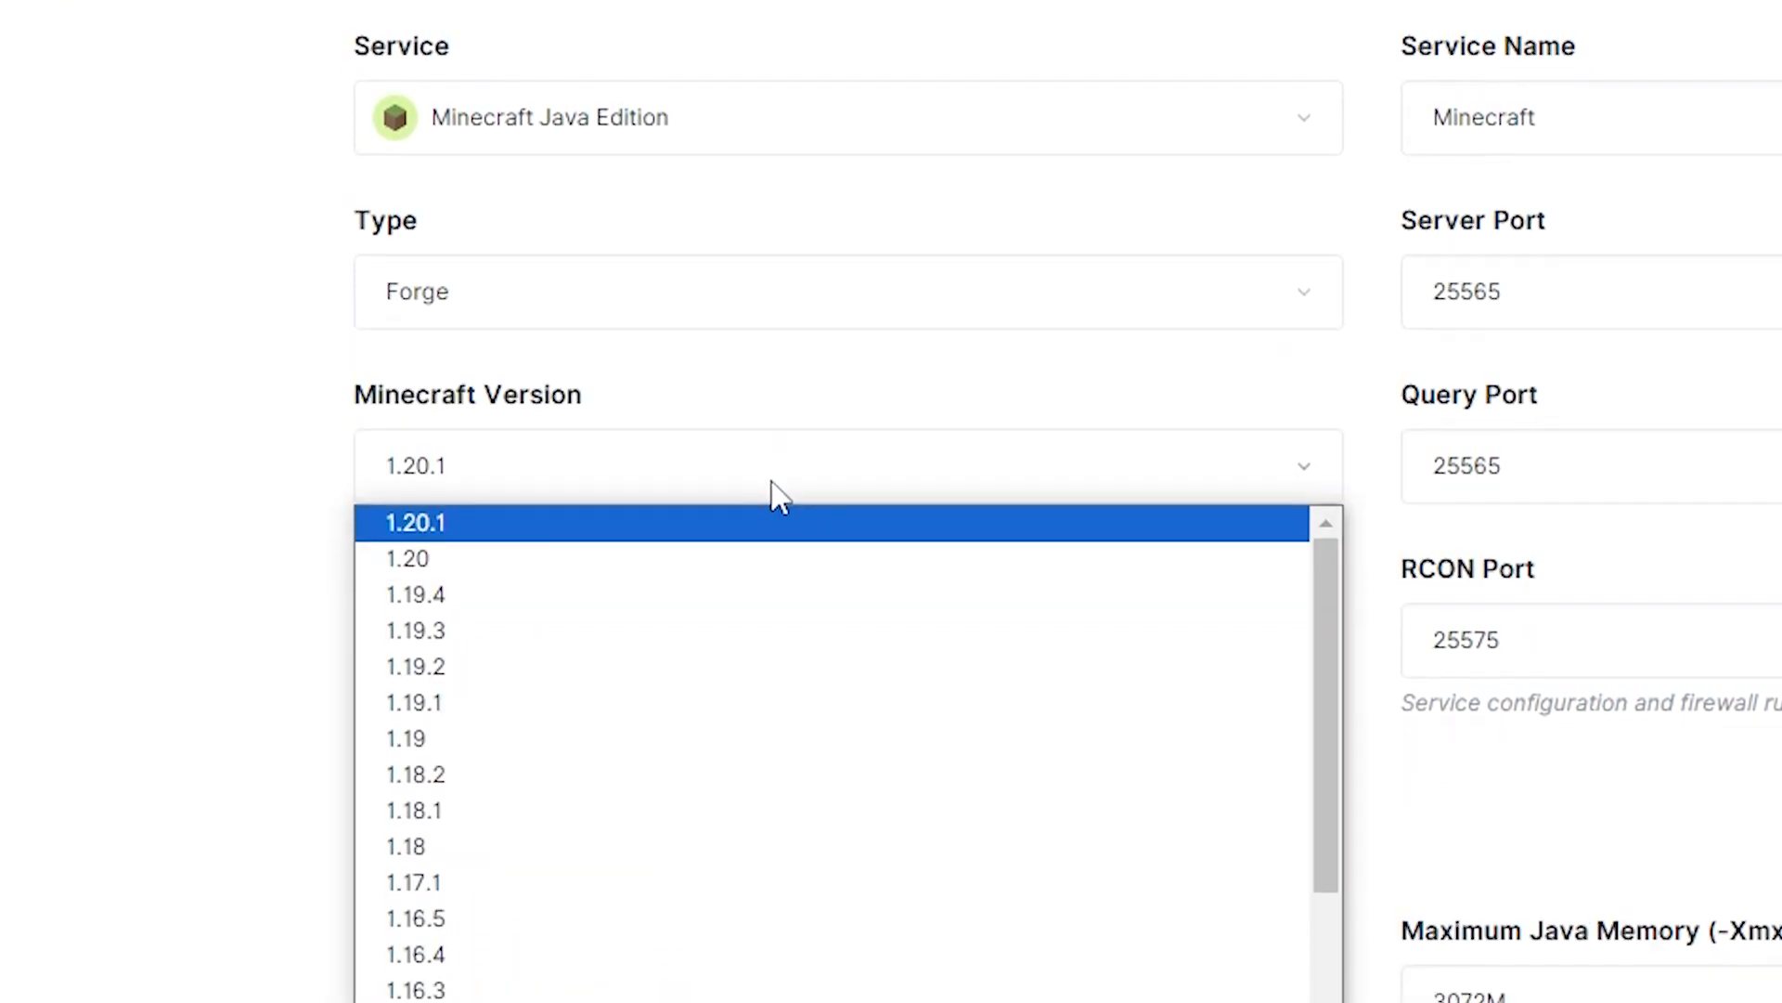
{"action": "left_click", "coordinate": [748, 680]}
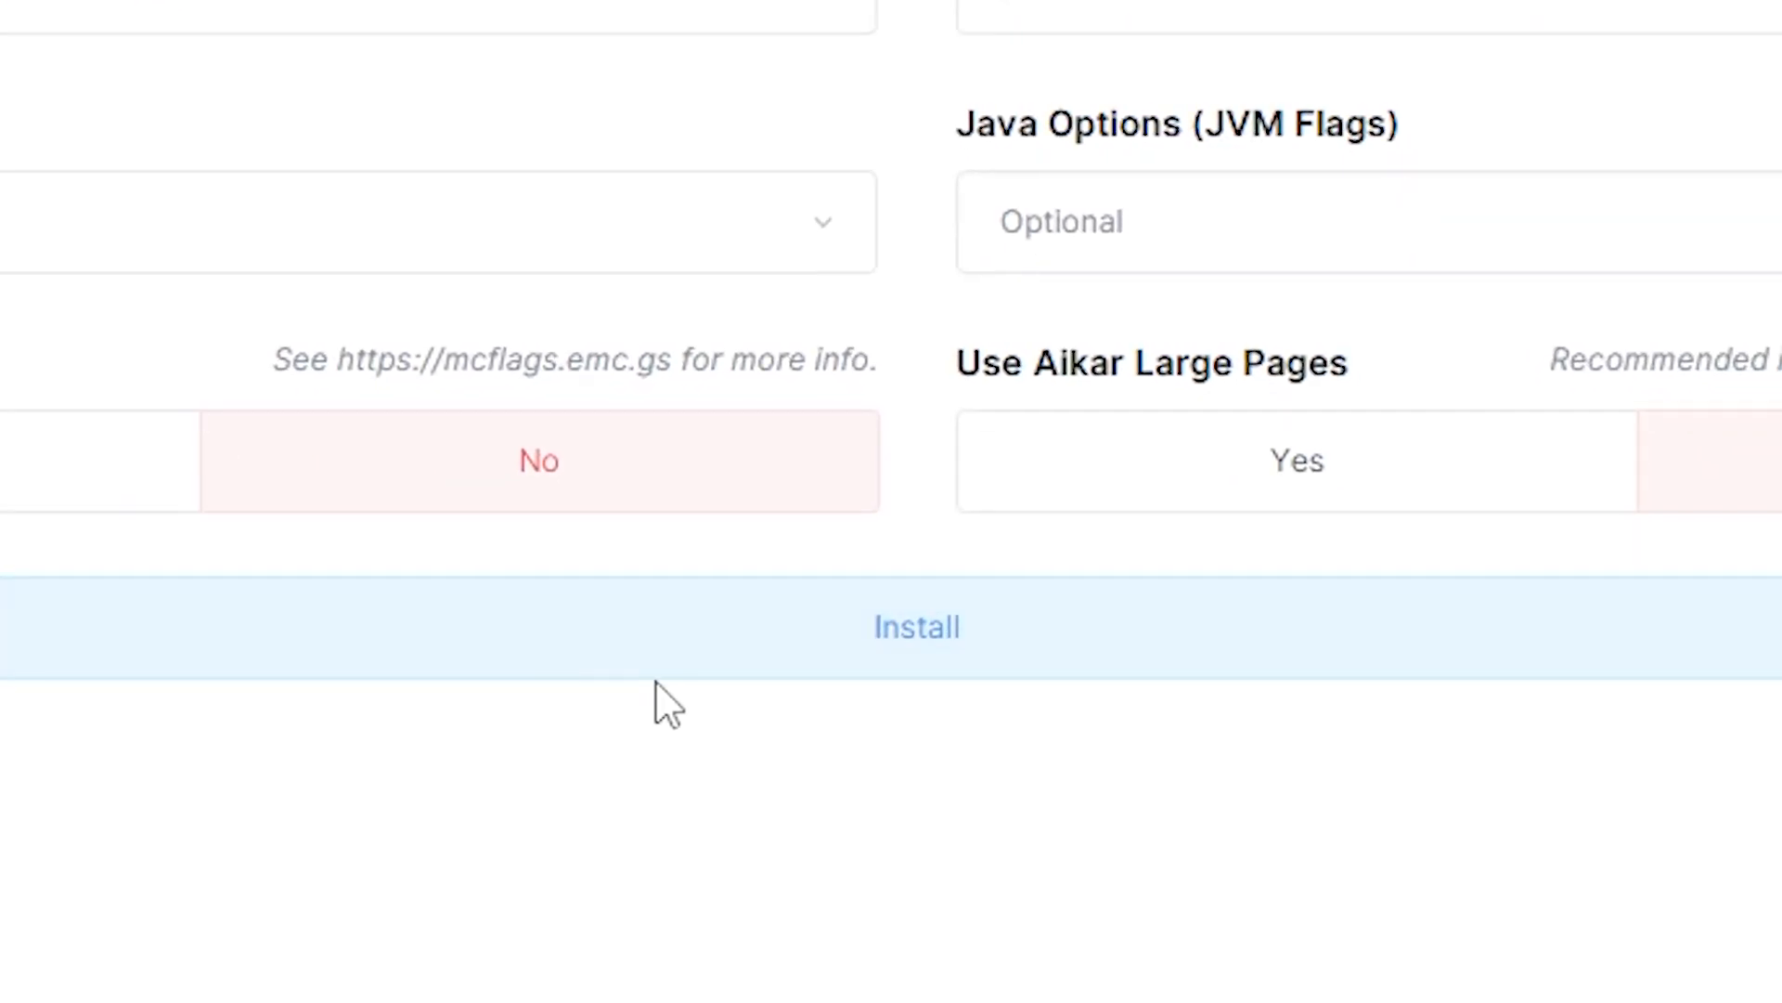
{"action": "left_click", "coordinate": [984, 683]}
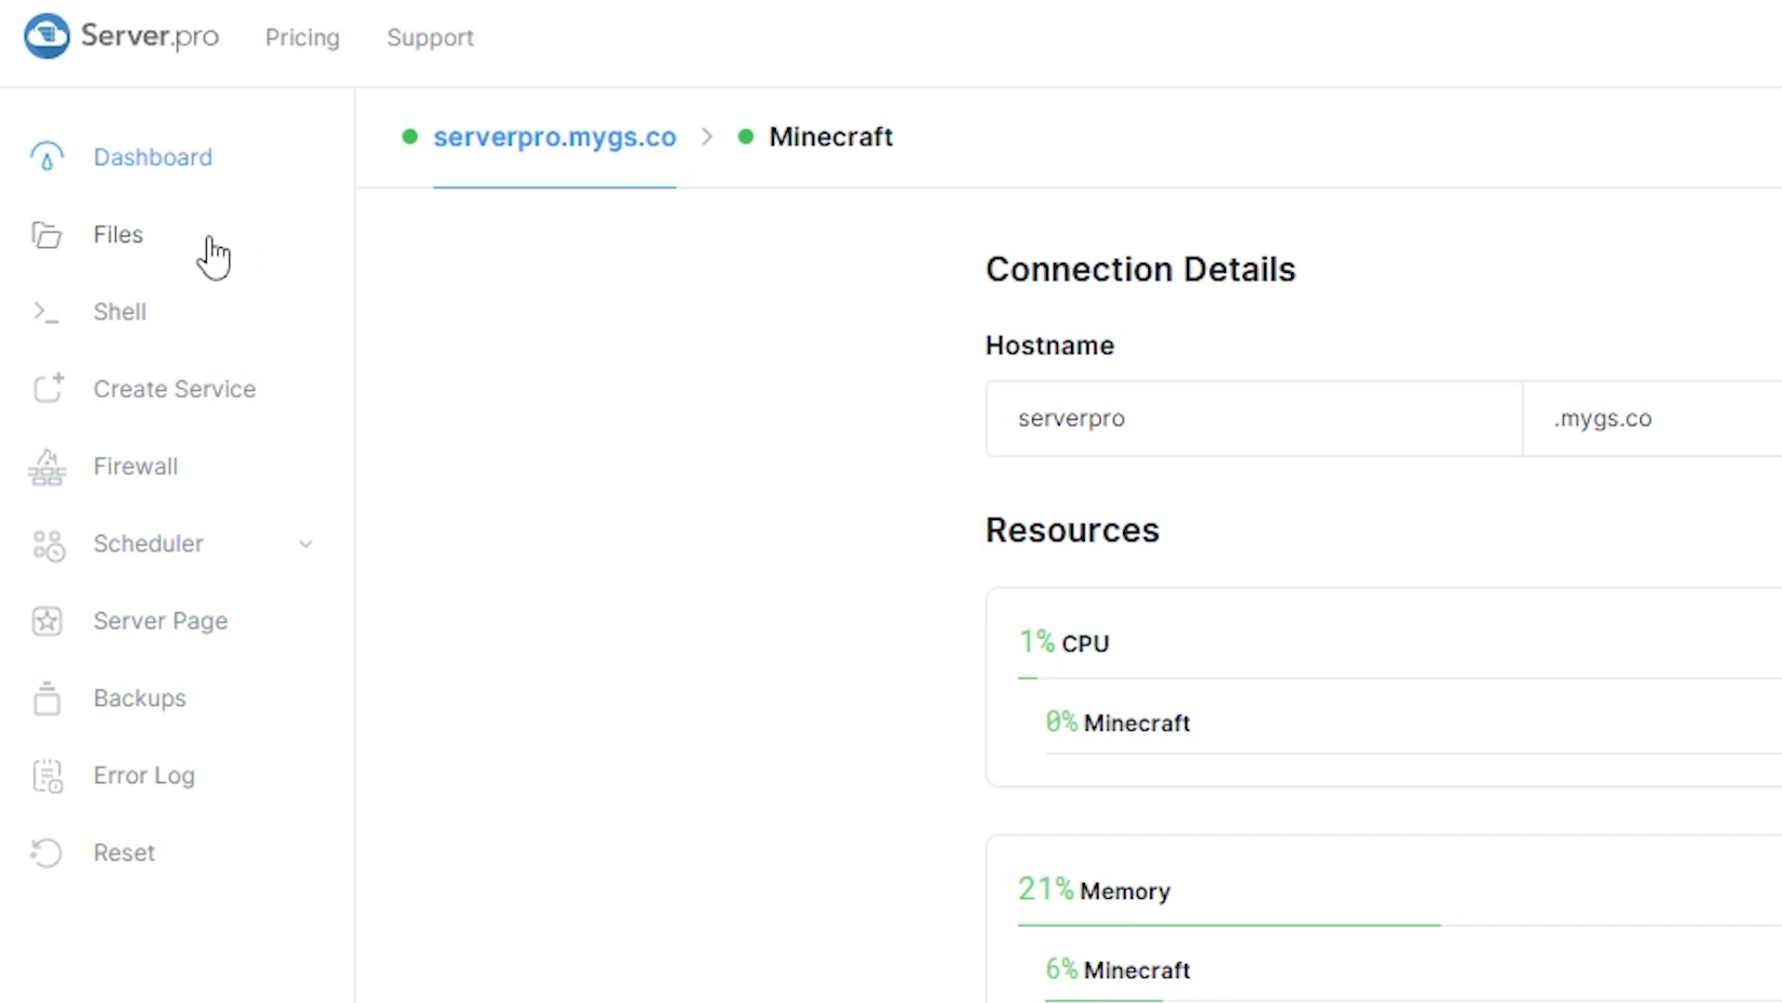
Upload the Above and Below jar from the desktop into the Minecraft service's mods folder
{"action": "left_click", "coordinate": [824, 154]}
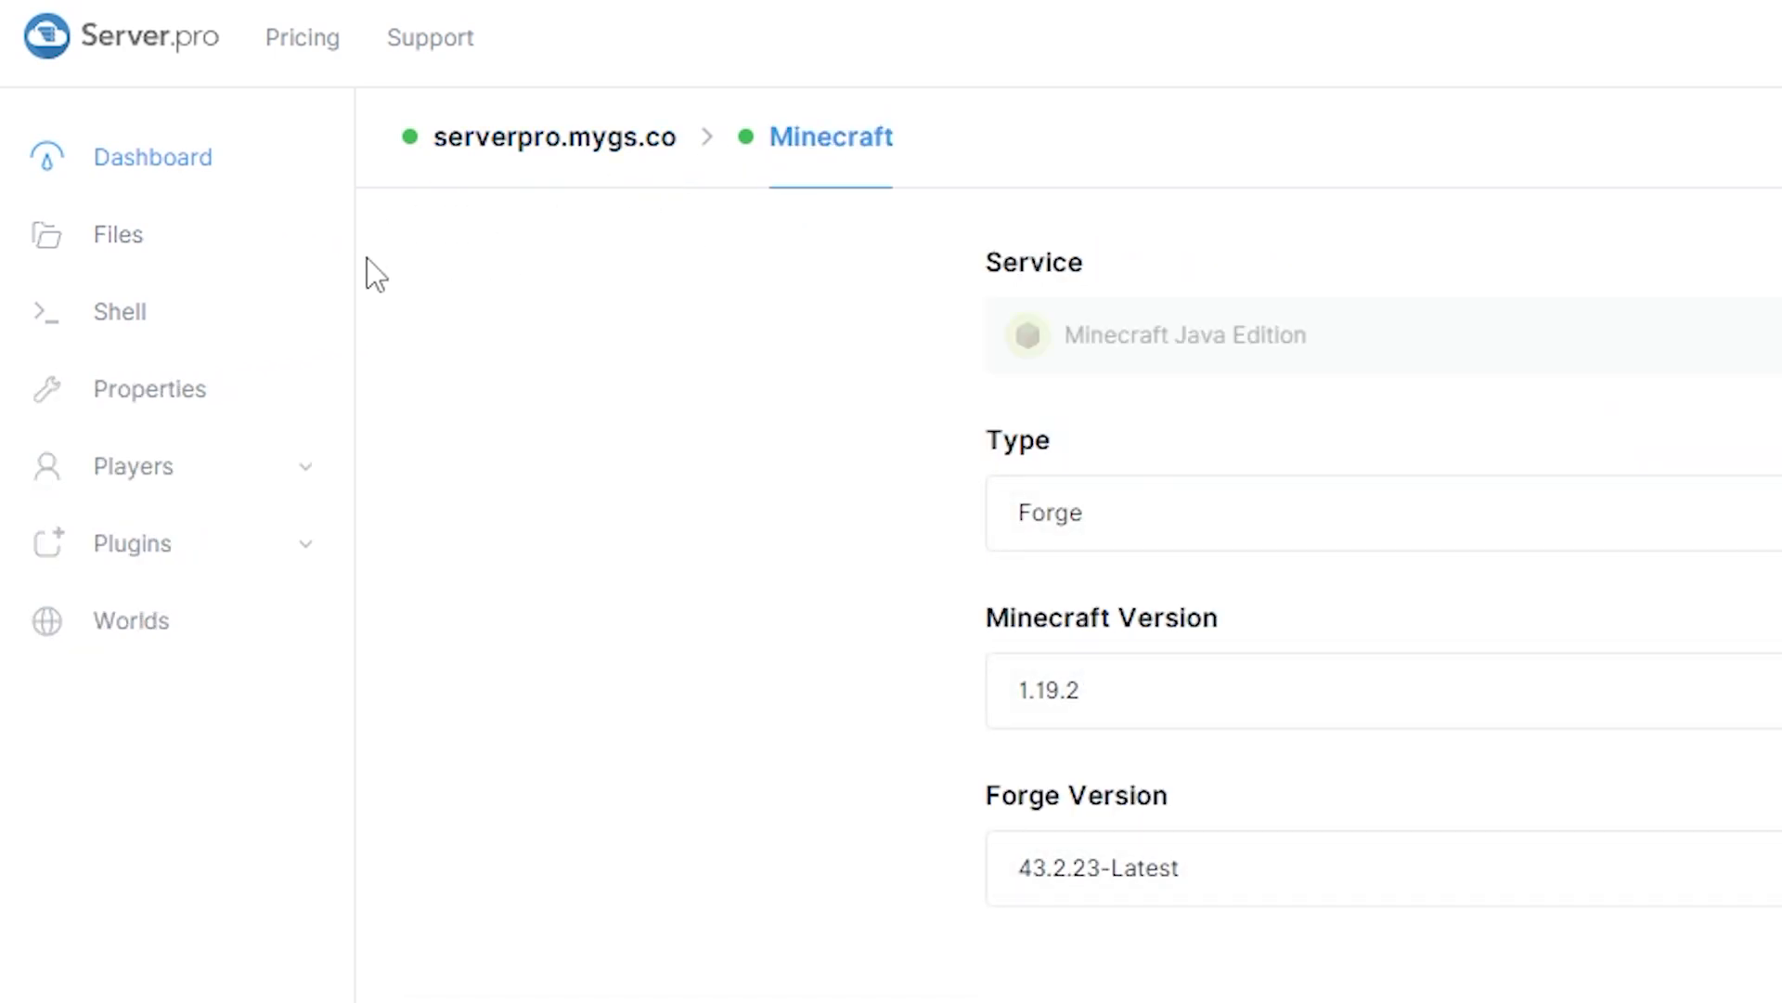
{"action": "left_click", "coordinate": [141, 249]}
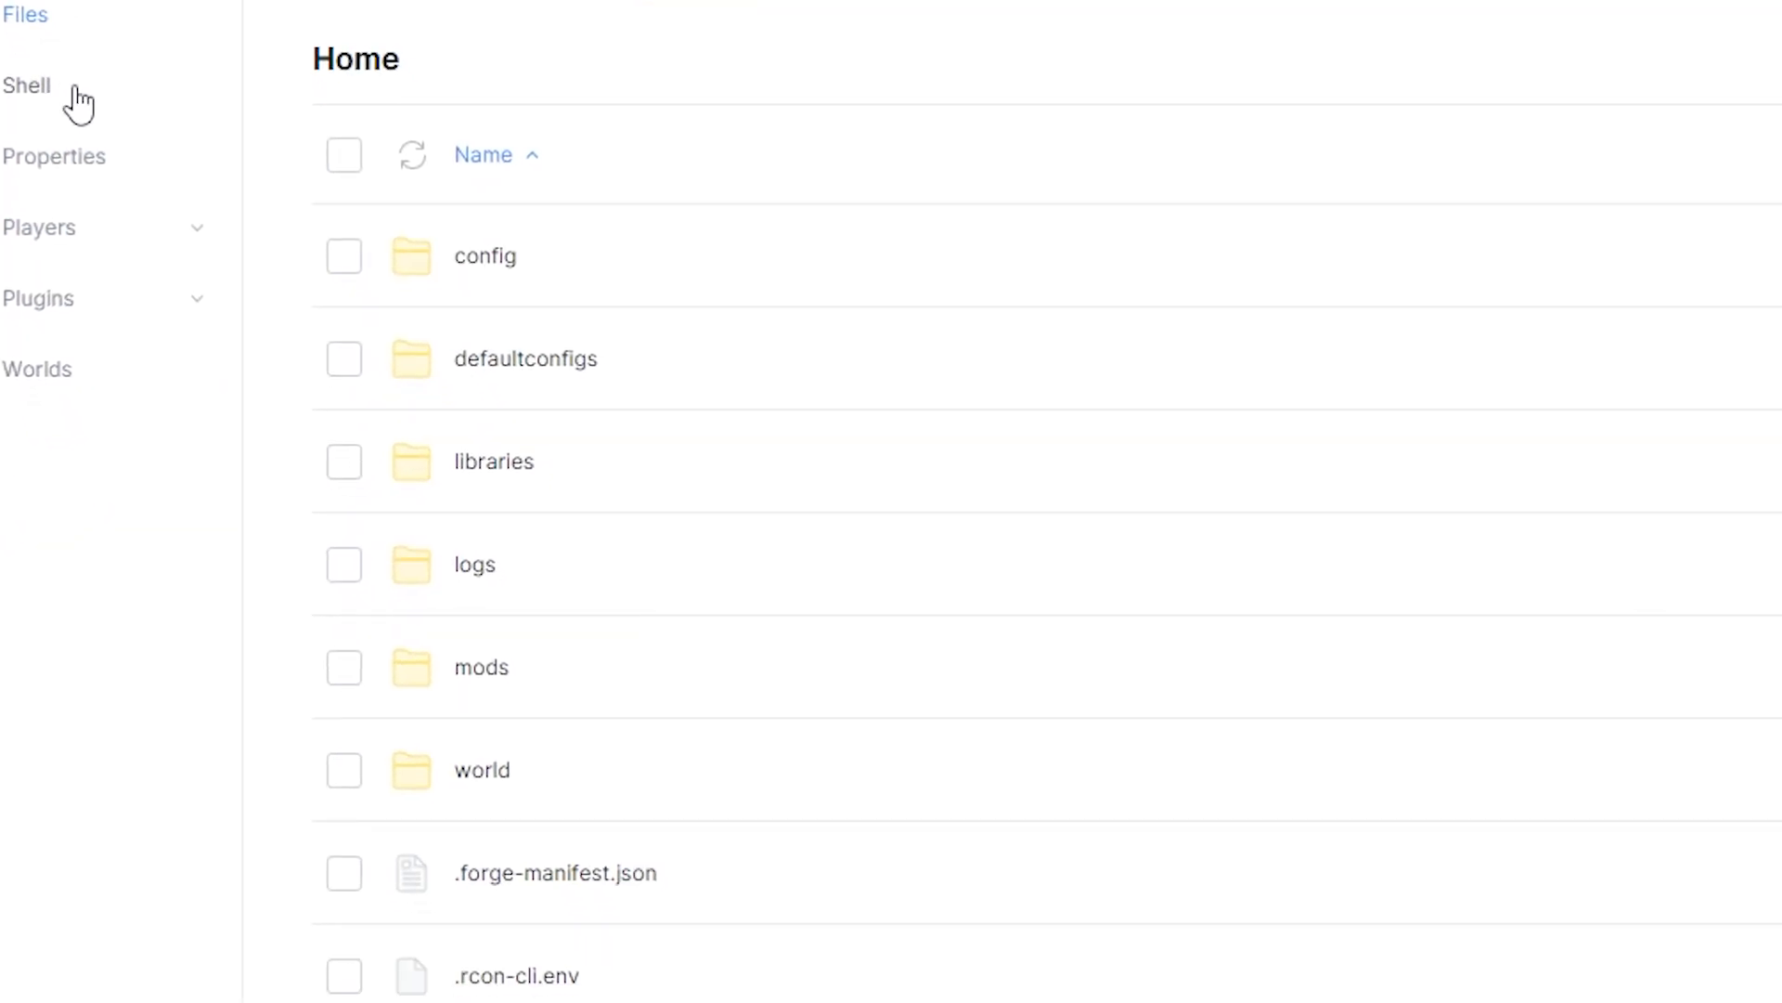
{"action": "left_click", "coordinate": [482, 669]}
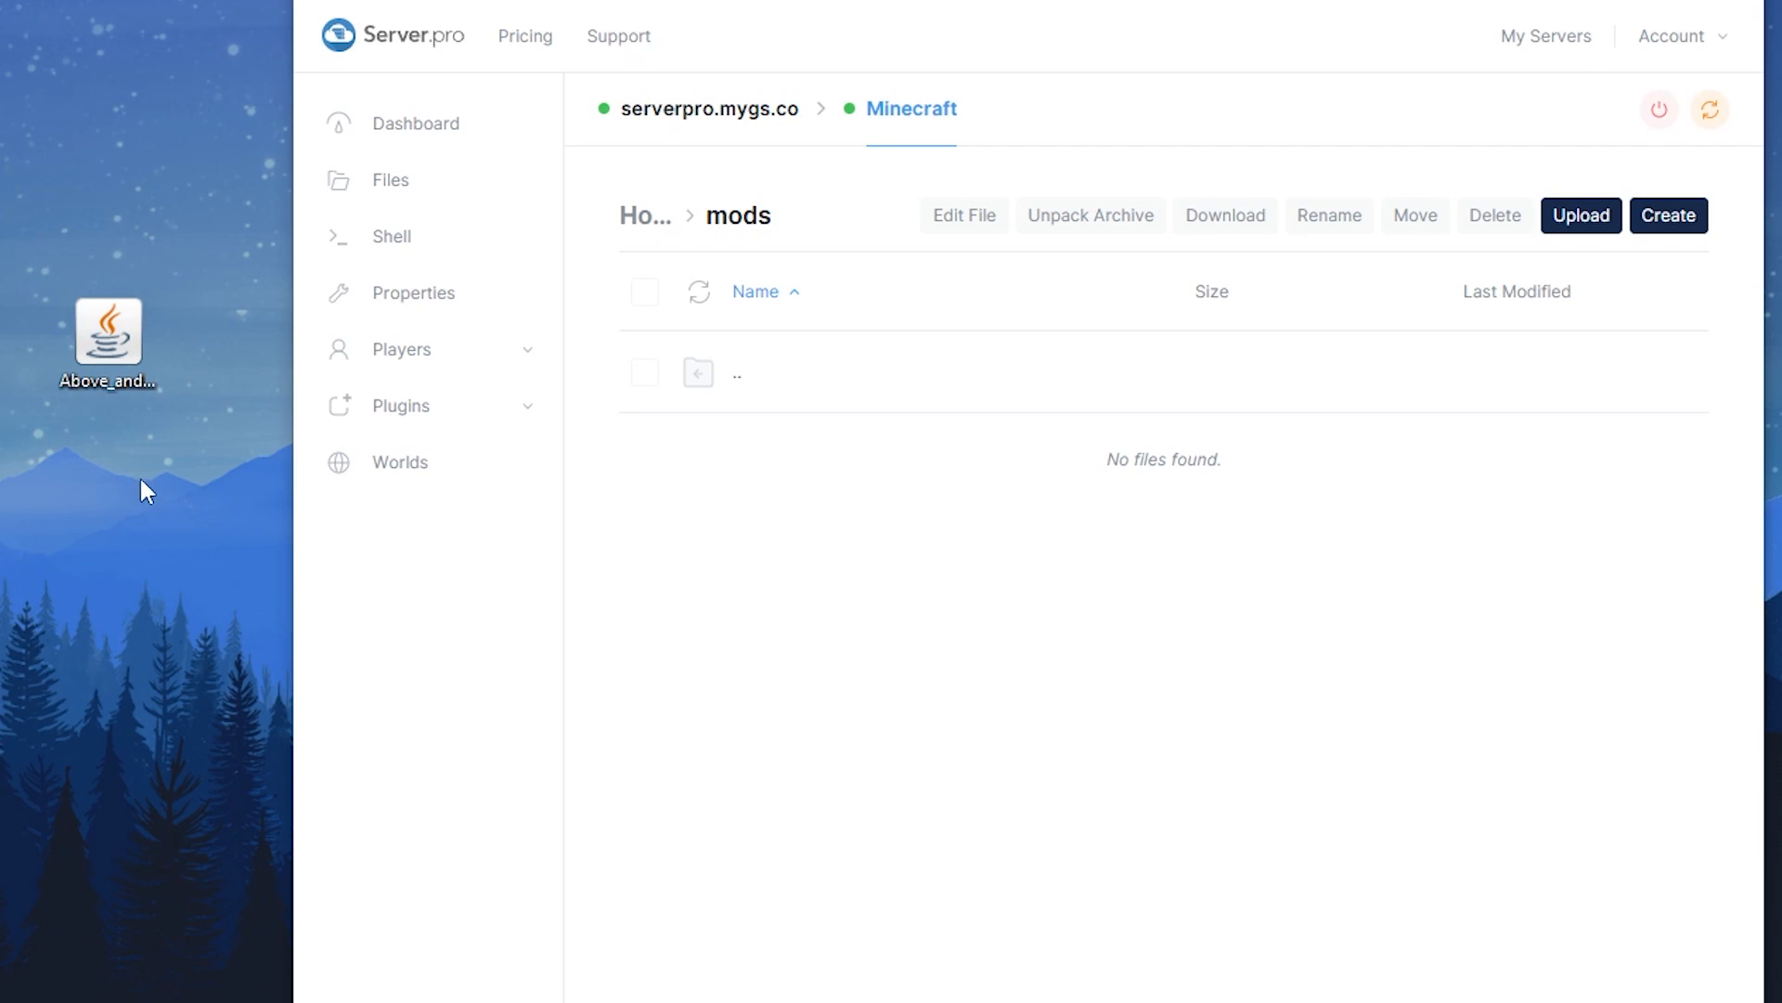
{"action": "left_click_drag", "start_coordinate": [118, 367], "coordinate": [922, 421]}
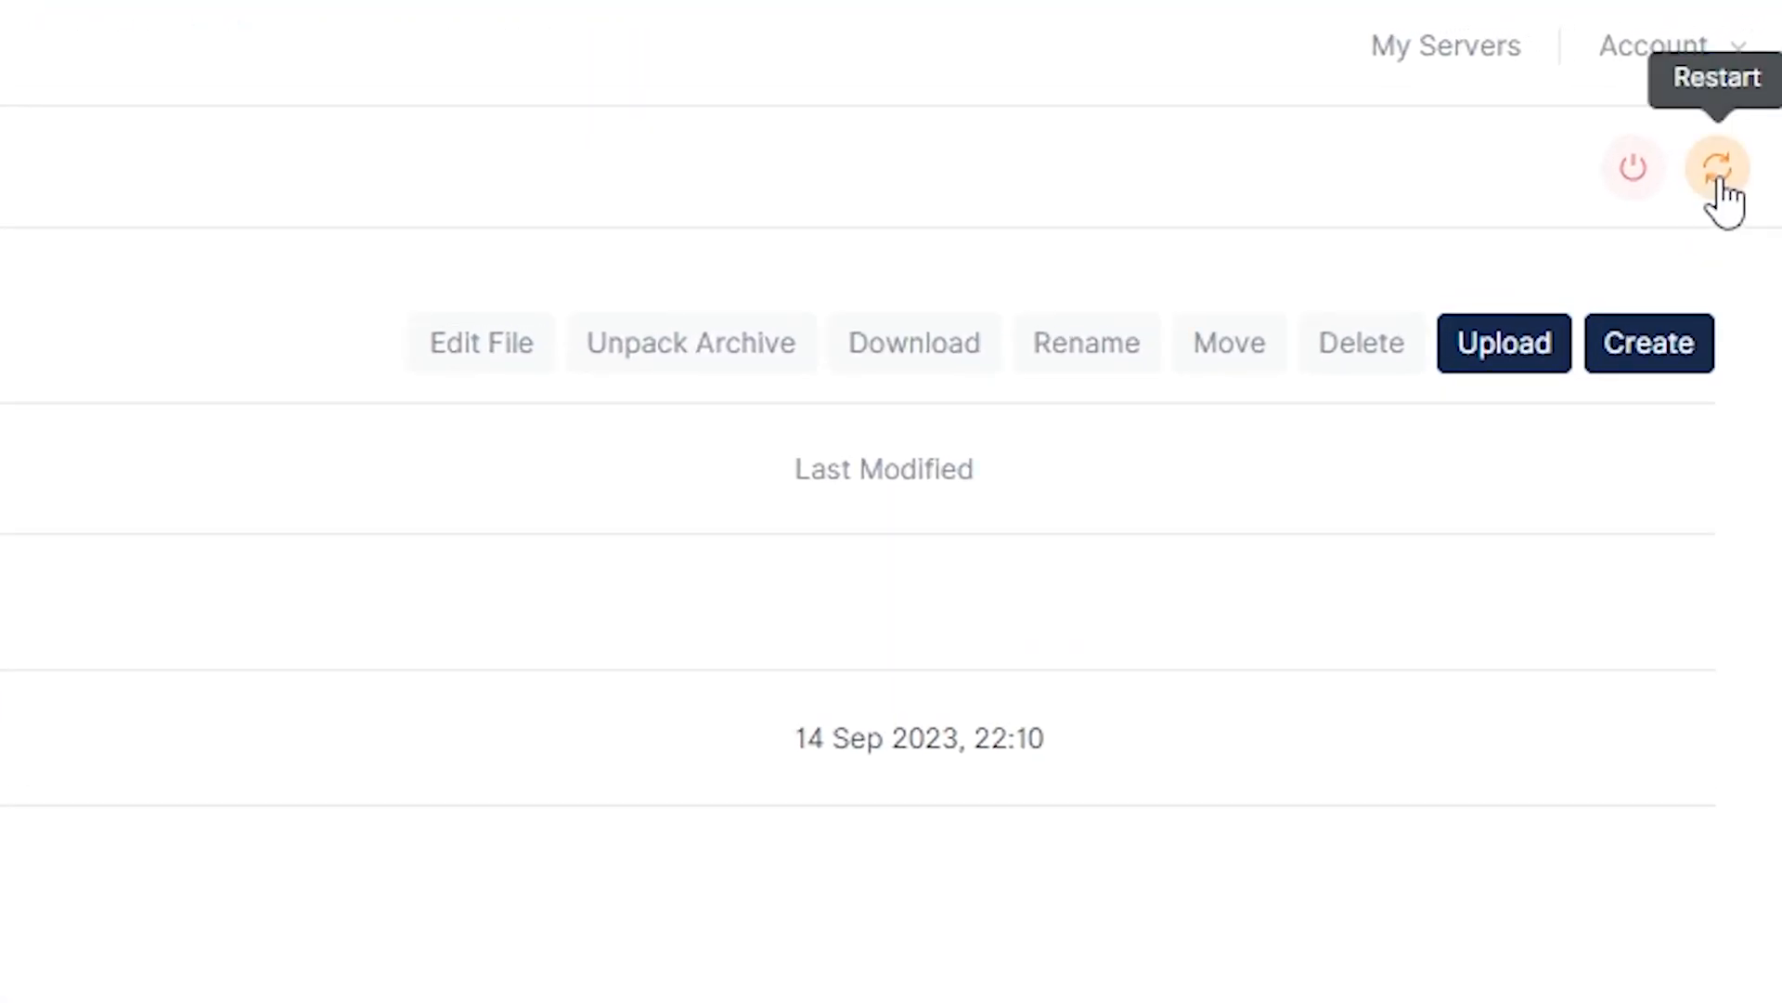
Restart the Minecraft service and check its console log for startup completion
{"action": "left_click", "coordinate": [1716, 178]}
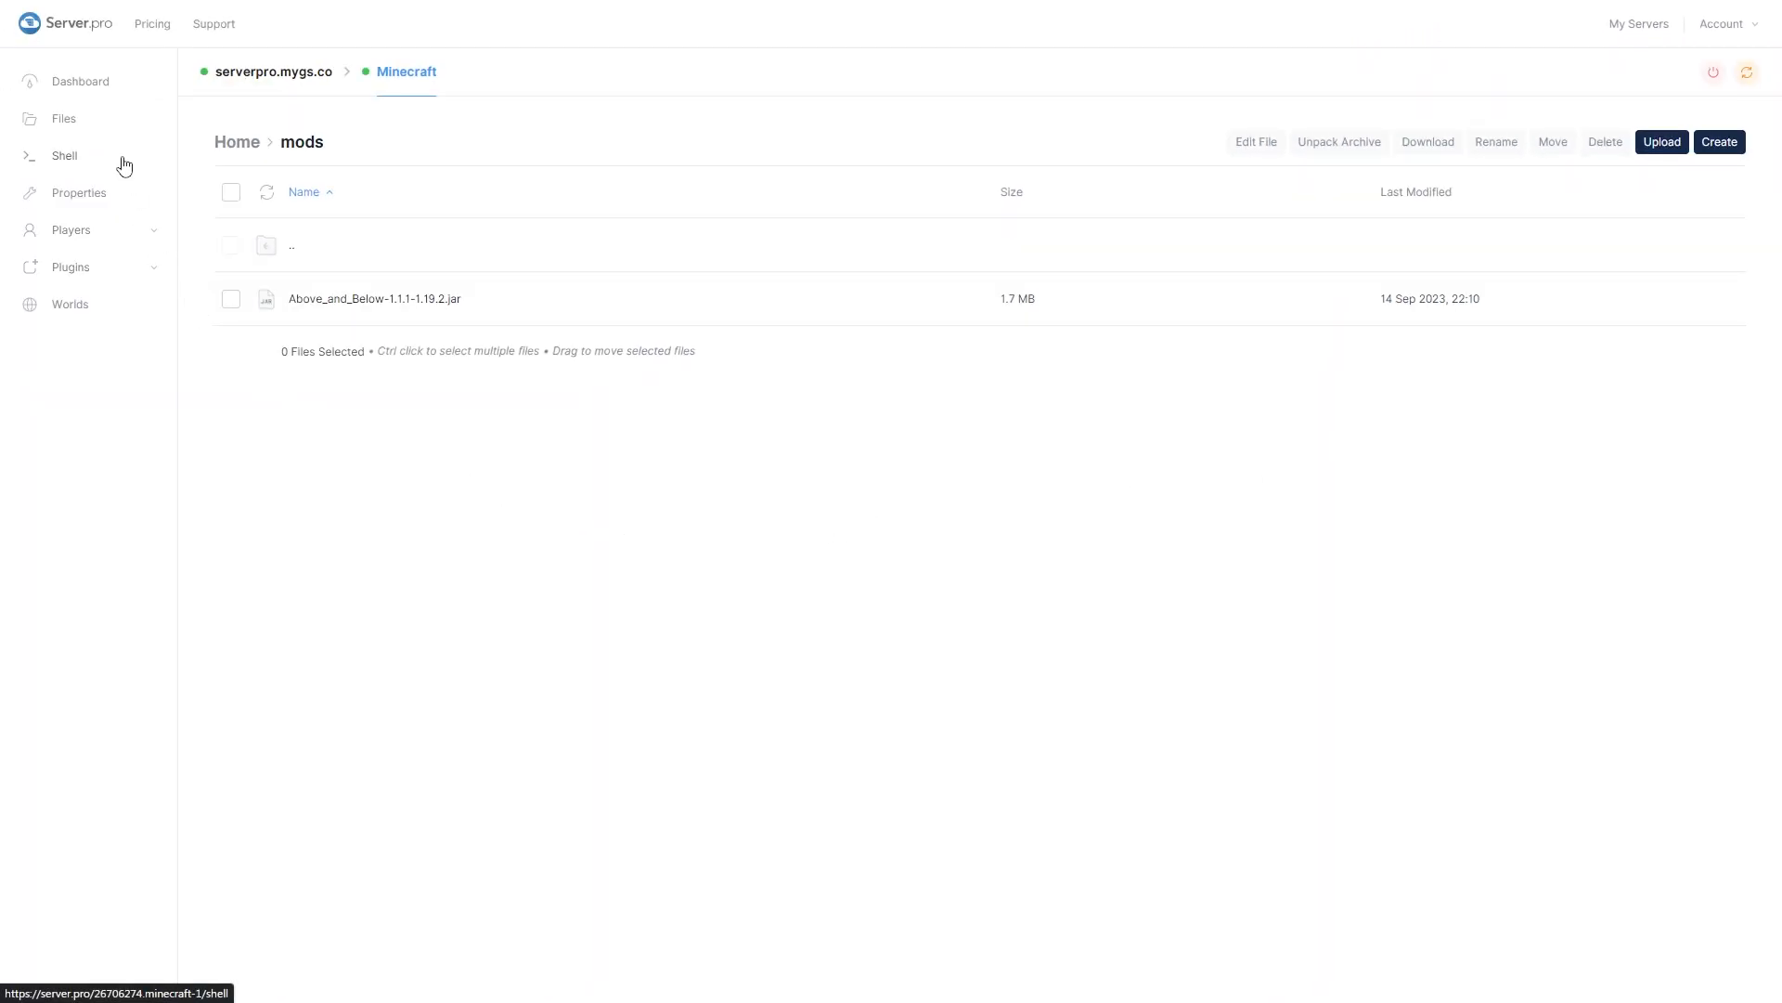
{"action": "left_click", "coordinate": [124, 165]}
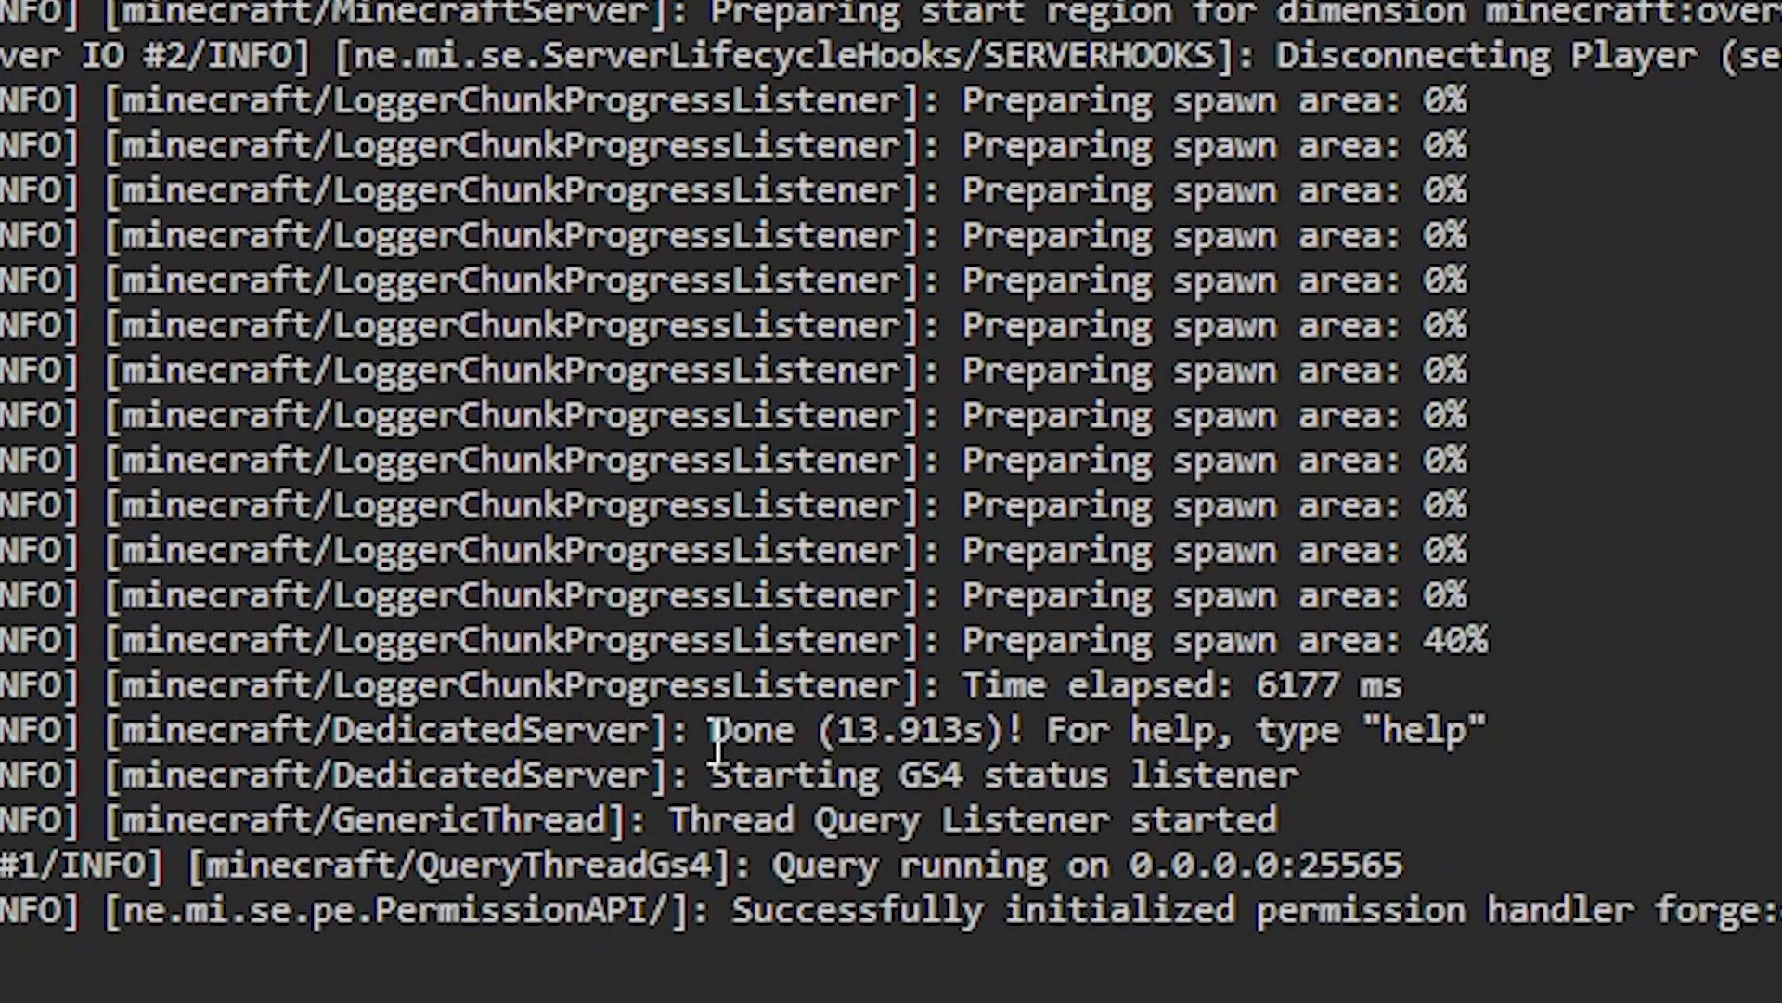
{"action": "left_click_drag", "start_coordinate": [580, 913], "coordinate": [596, 915]}
{"action": "left_click_drag", "start_coordinate": [763, 740], "coordinate": [817, 740]}
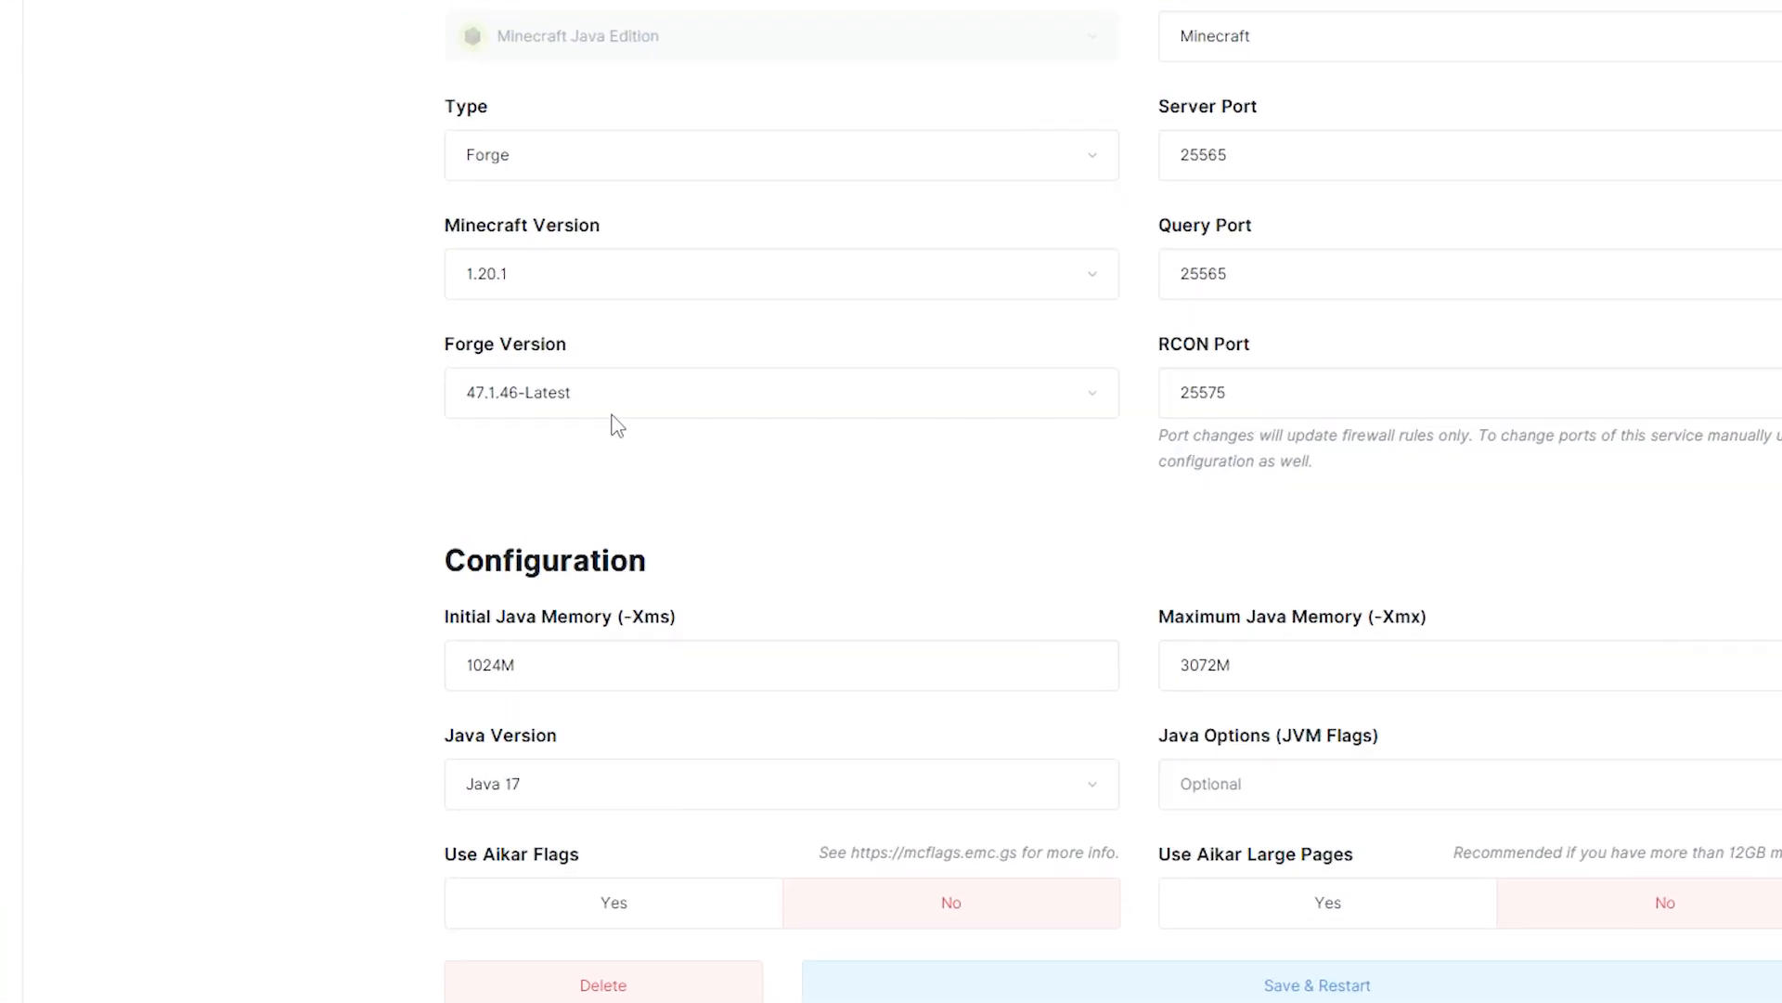
Compare the service's Forge version setting with the latest download on the Minecraft Forge page for MC 1.20.1
{"action": "left_click", "coordinate": [613, 413]}
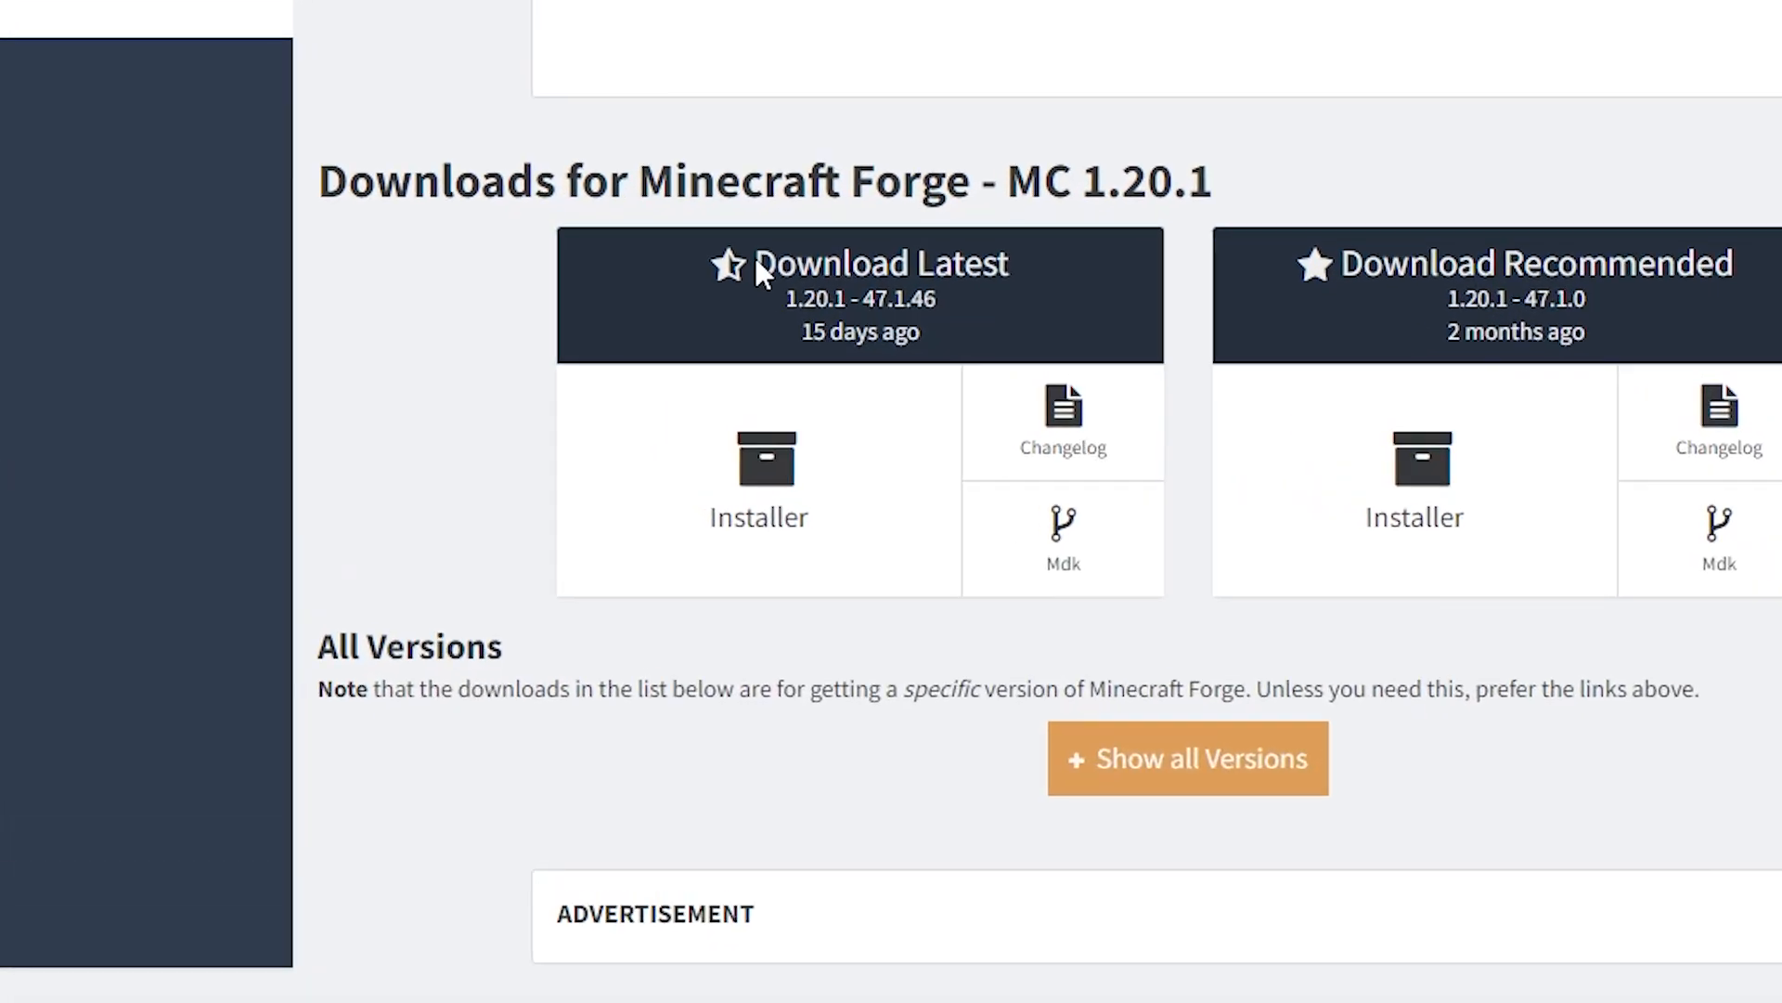
{"action": "left_click_drag", "start_coordinate": [757, 262], "coordinate": [1011, 261]}
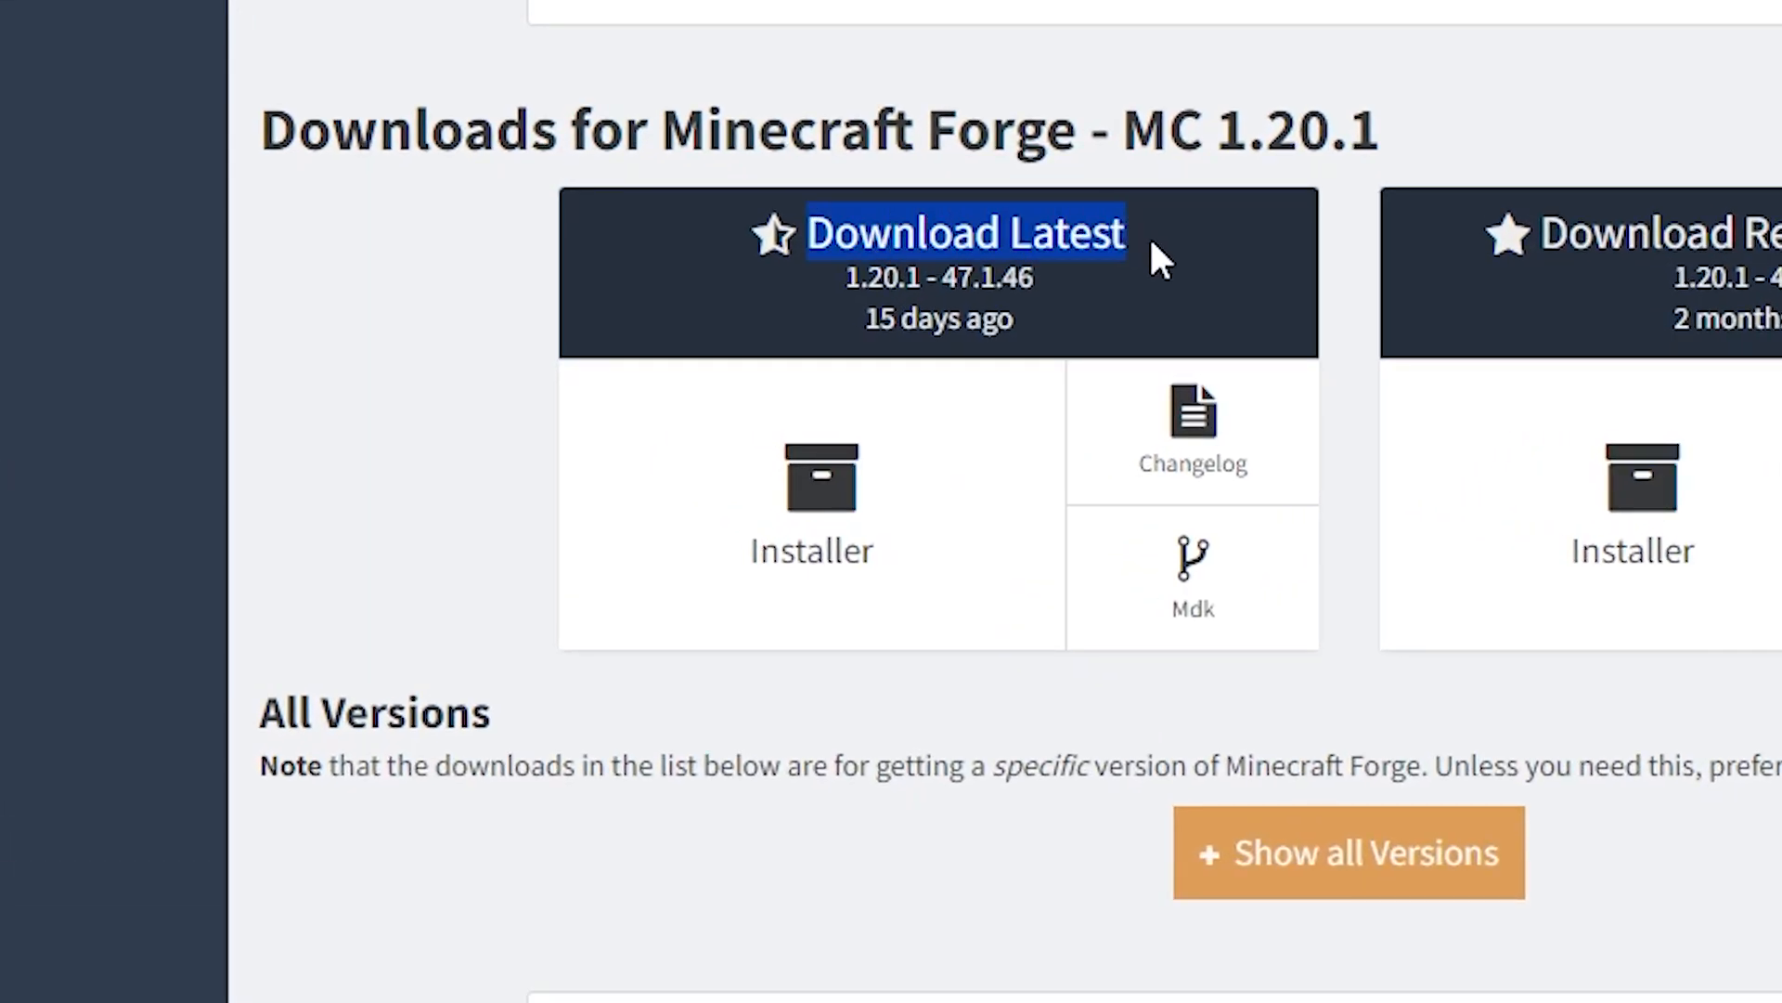
{"action": "left_click", "coordinate": [1151, 243]}
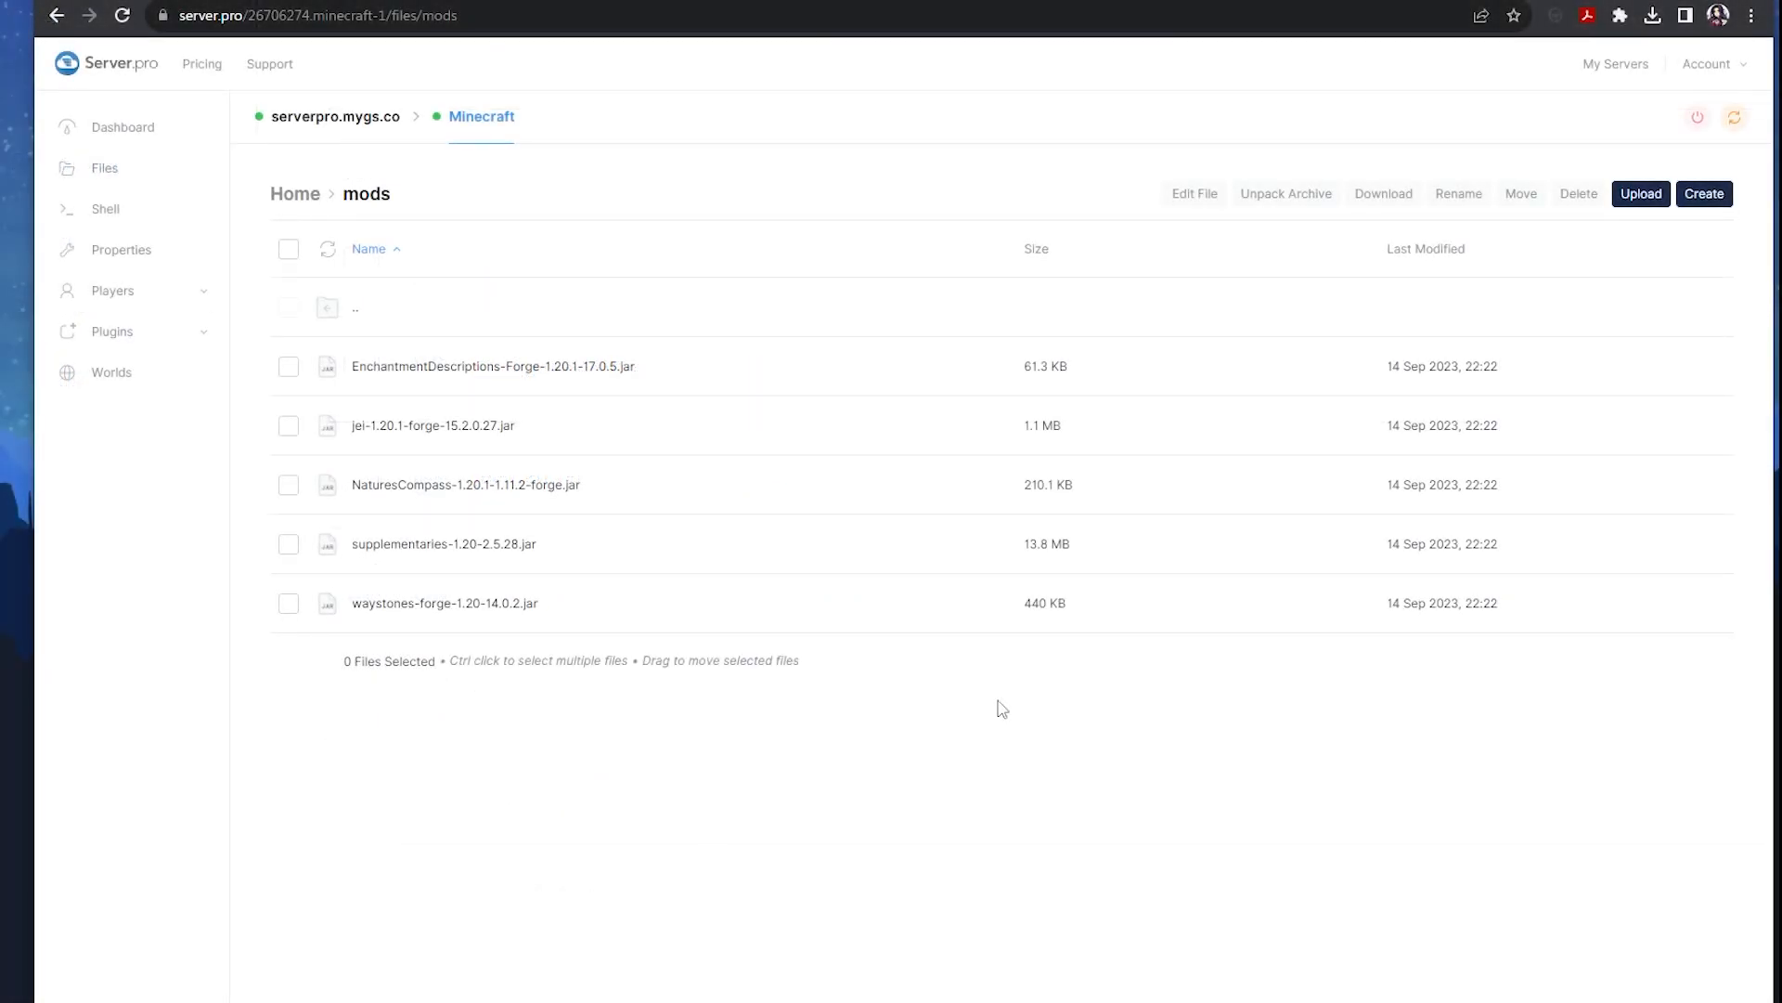
On Server.pro, delete all mods from the mods folder and upload jei-1.20.1-forge-15.2.0.27.jar from the recent downloads
{"action": "left_click", "coordinate": [289, 249]}
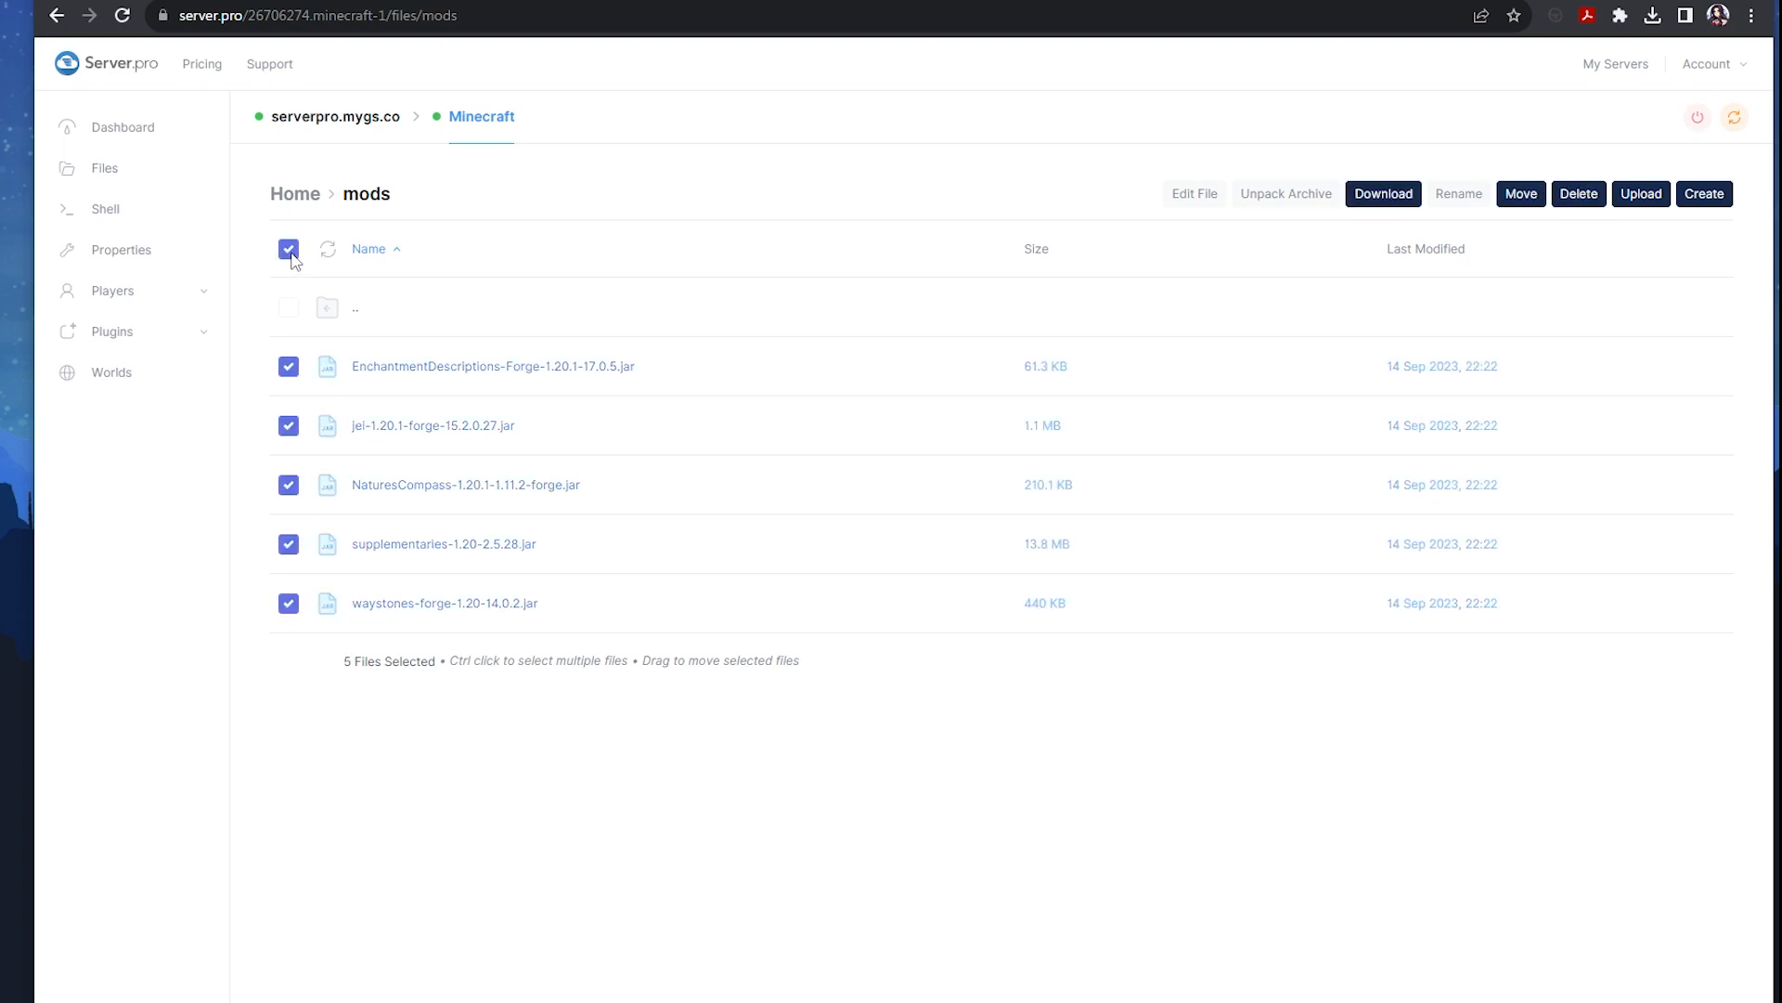
{"action": "left_click", "coordinate": [1579, 195]}
{"action": "left_click", "coordinate": [1059, 600]}
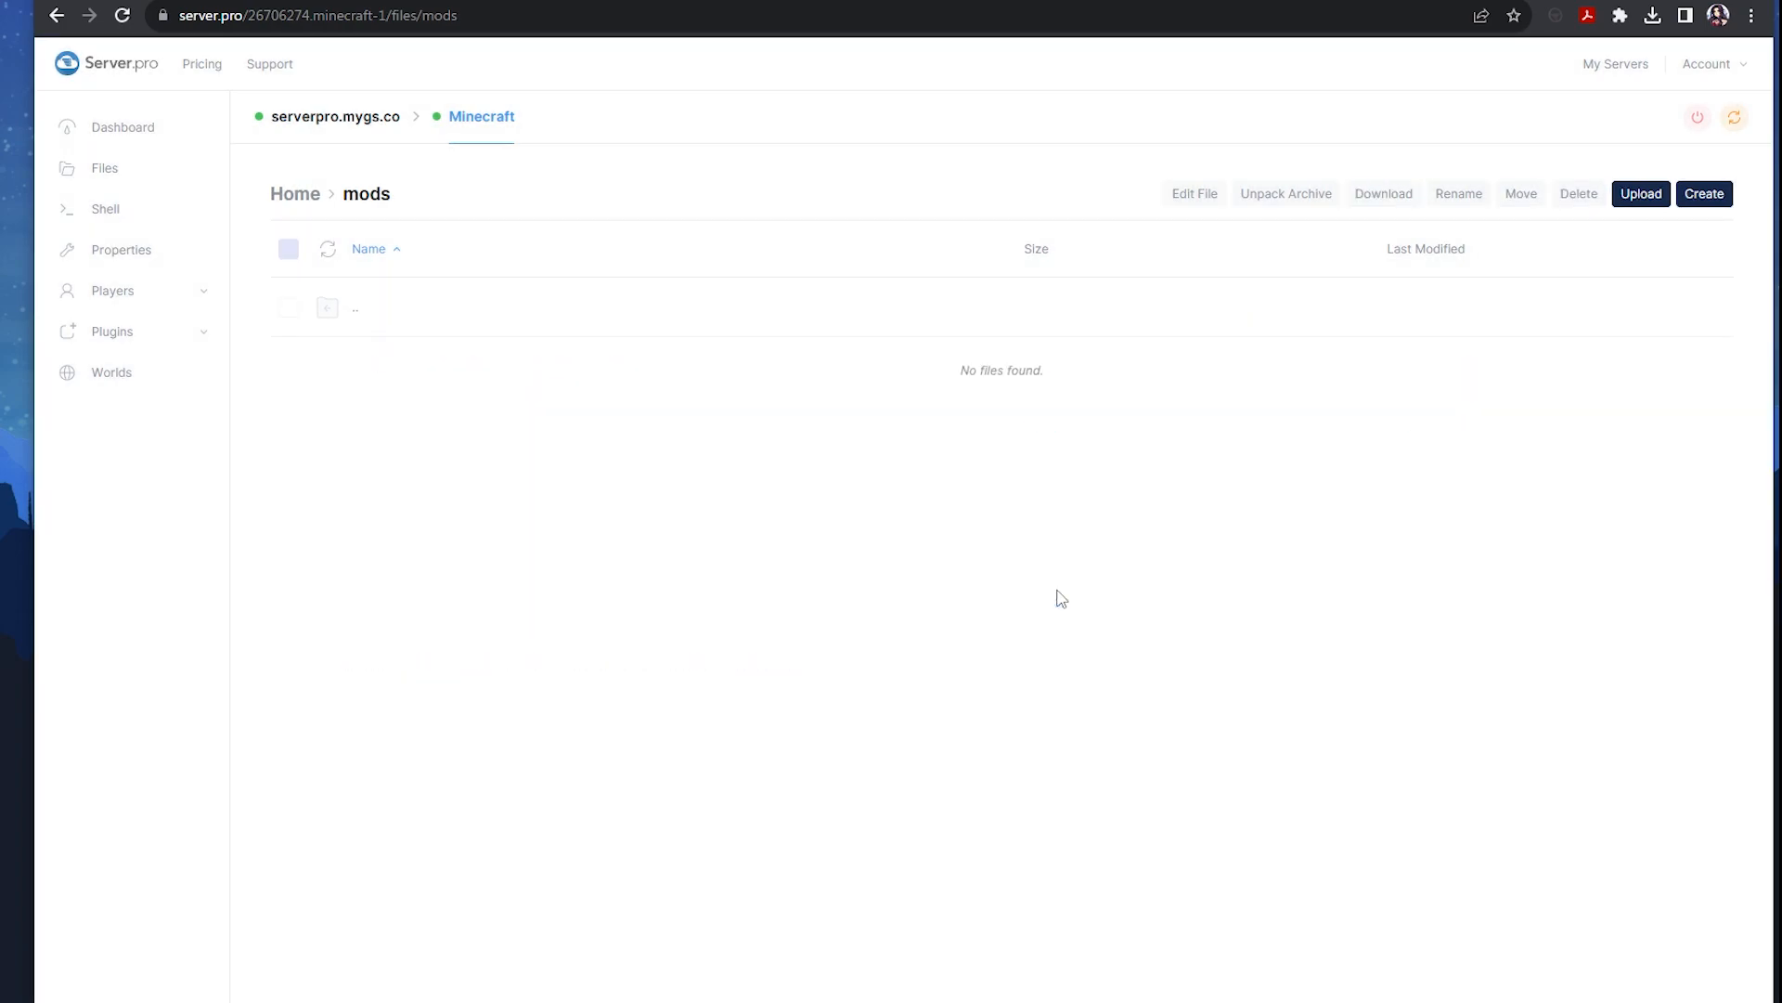
{"action": "left_click", "coordinate": [1652, 14]}
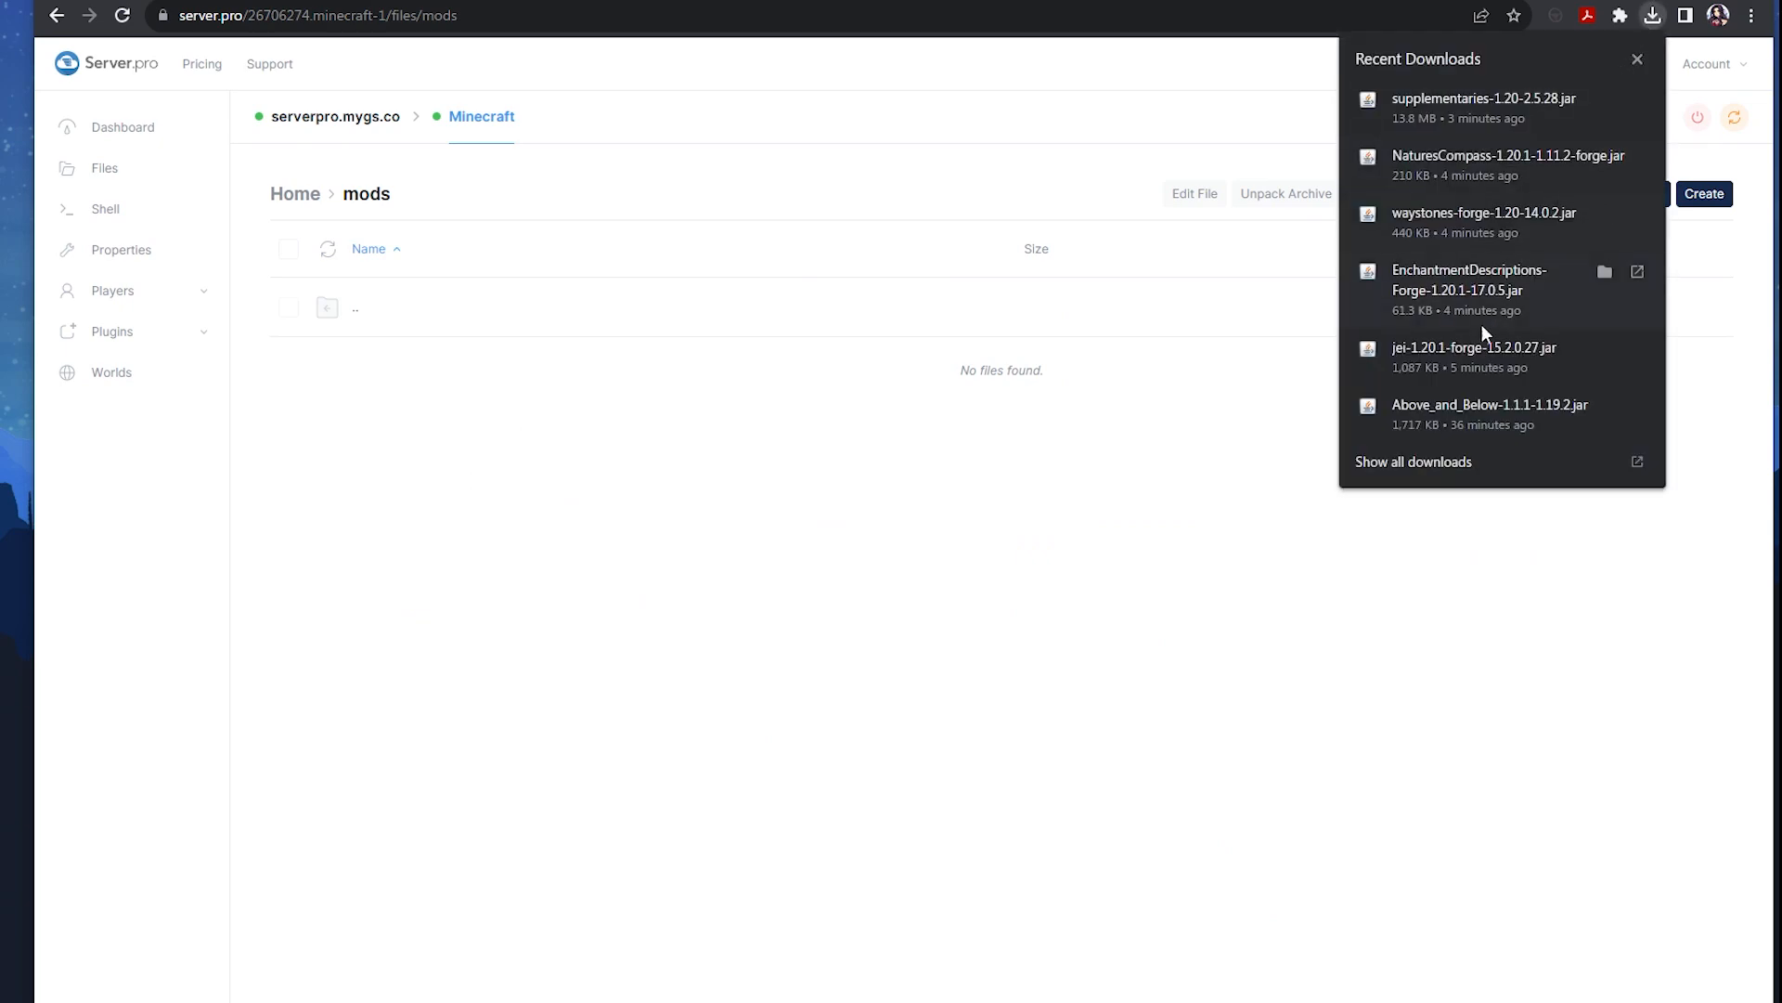
{"action": "left_click_drag", "start_coordinate": [1462, 360], "coordinate": [788, 315]}
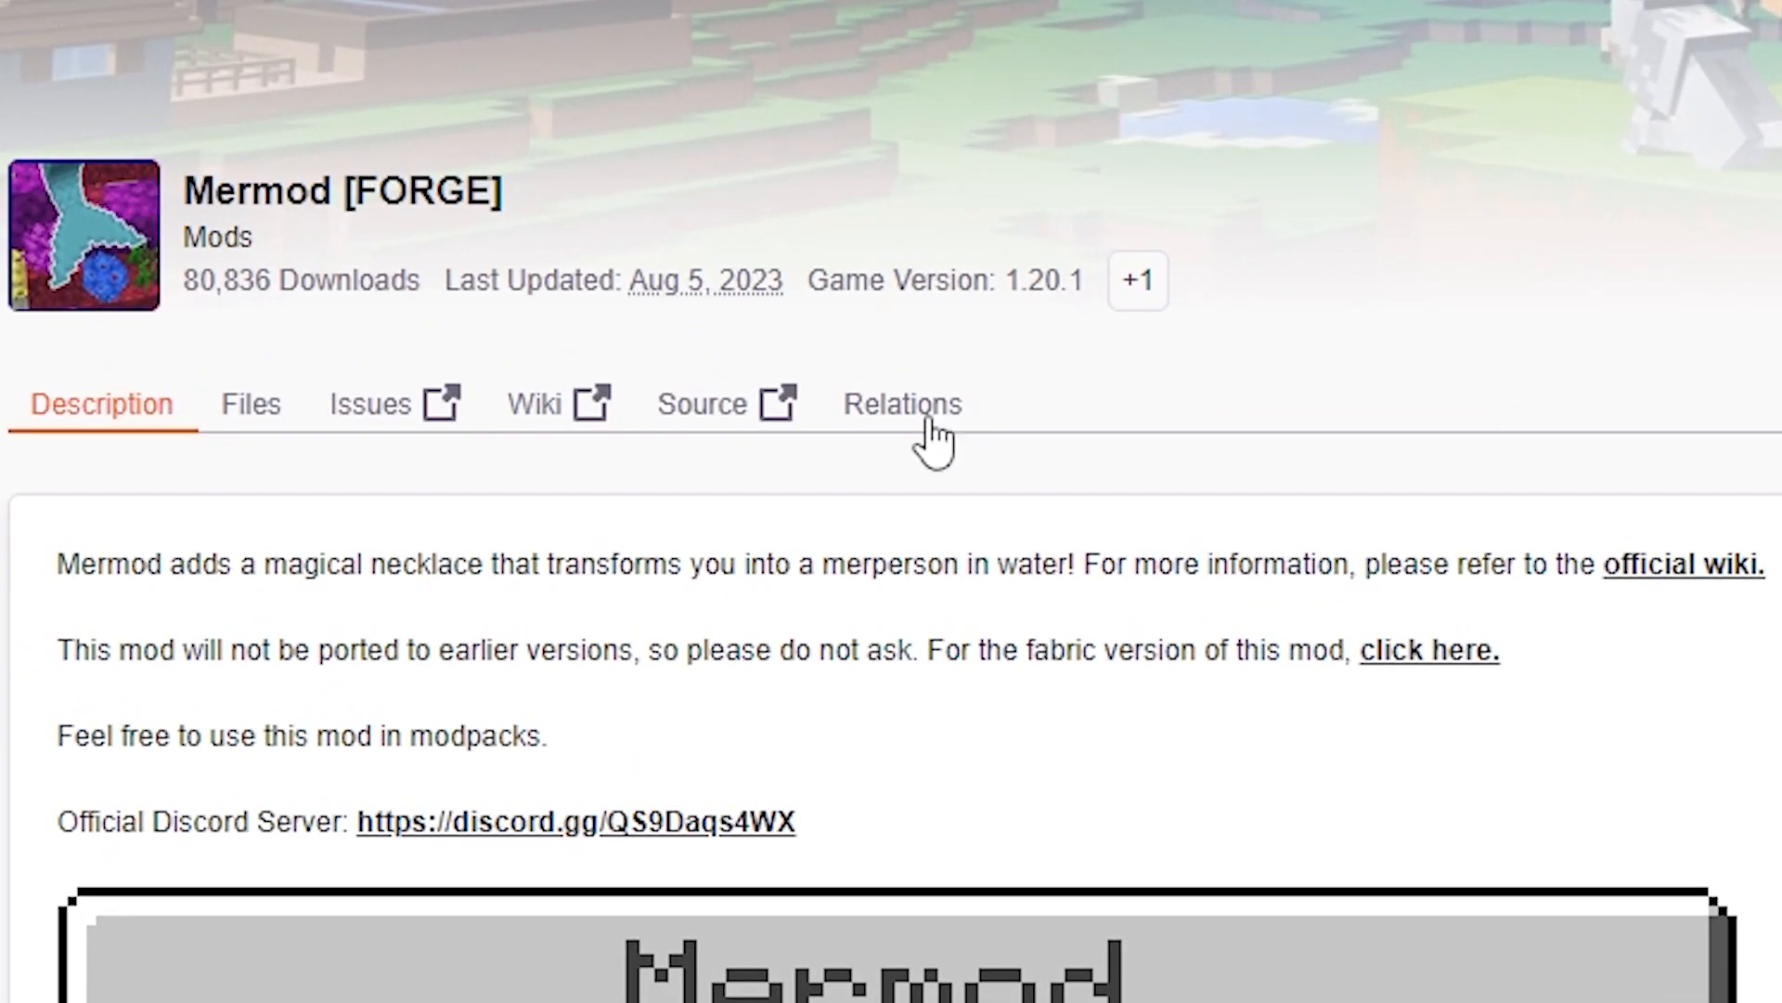
Check the dependencies of Mermod [FORGE] on its CurseForge page and the client/server designation of Just Enough Items on Modrinth
{"action": "left_click", "coordinate": [675, 271]}
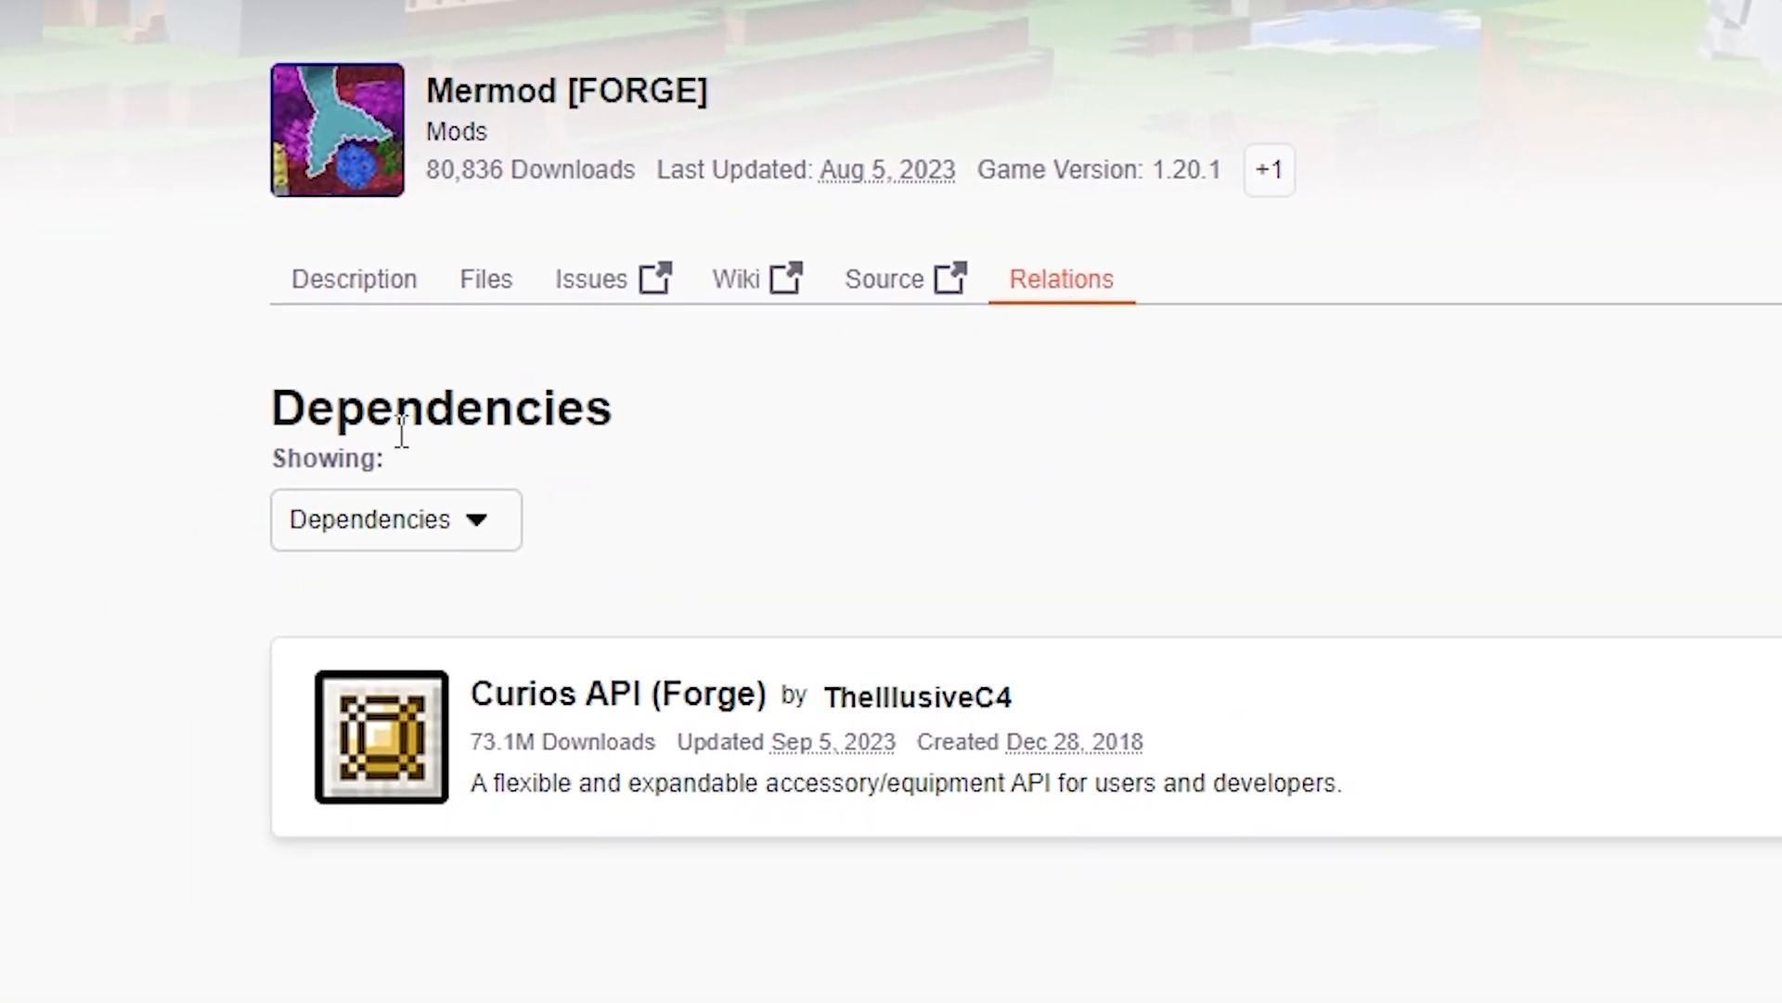
{"action": "left_click_drag", "start_coordinate": [263, 428], "coordinate": [660, 409]}
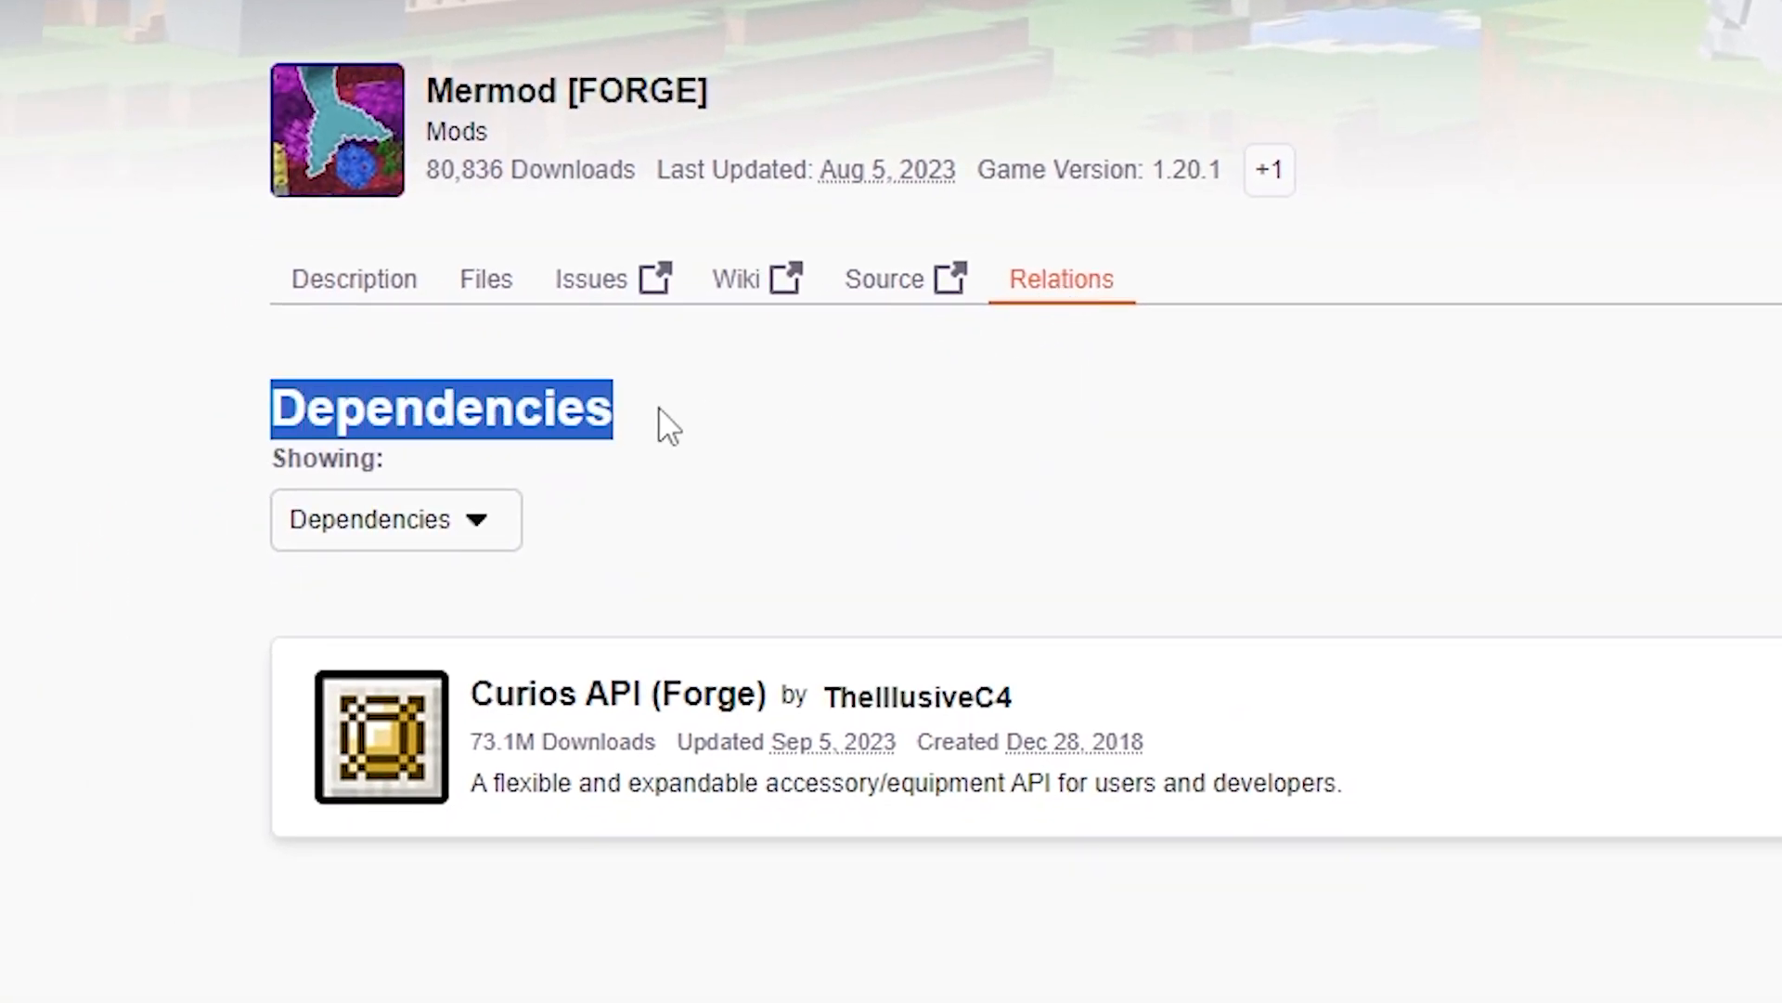
{"action": "left_click", "coordinate": [737, 470]}
{"action": "left_click_drag", "start_coordinate": [470, 701], "coordinate": [1067, 696]}
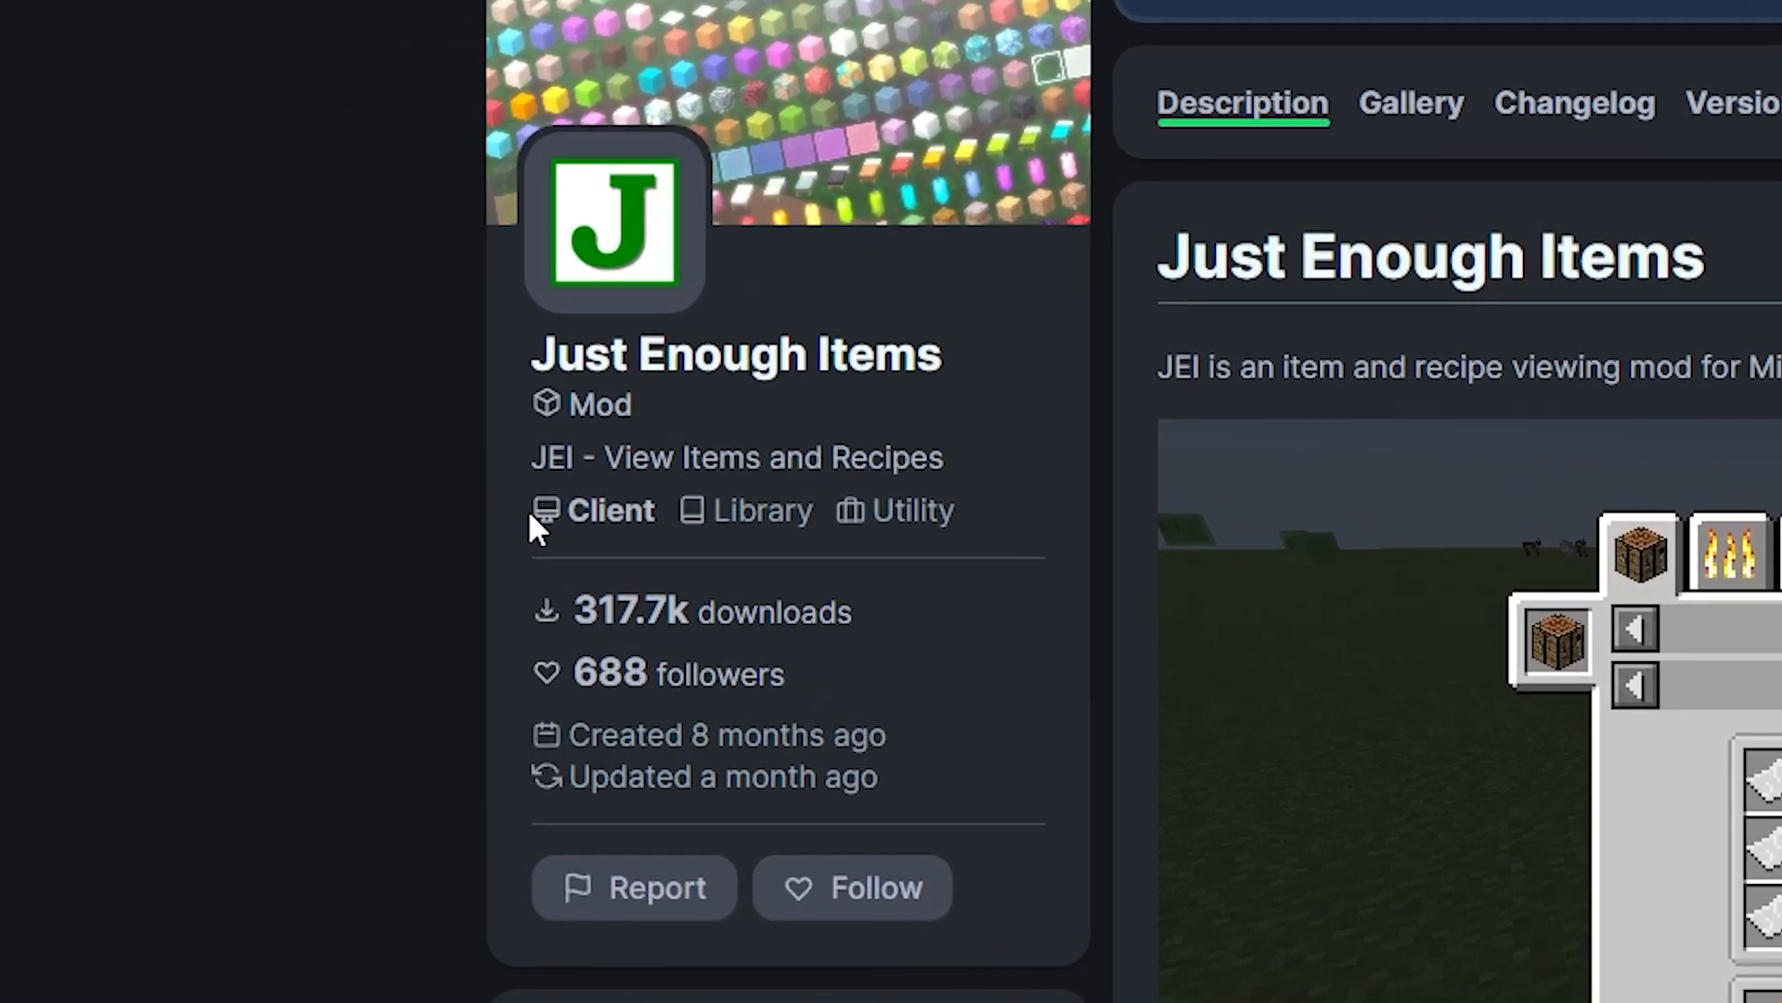
{"action": "left_click_drag", "start_coordinate": [326, 349], "coordinate": [389, 351]}
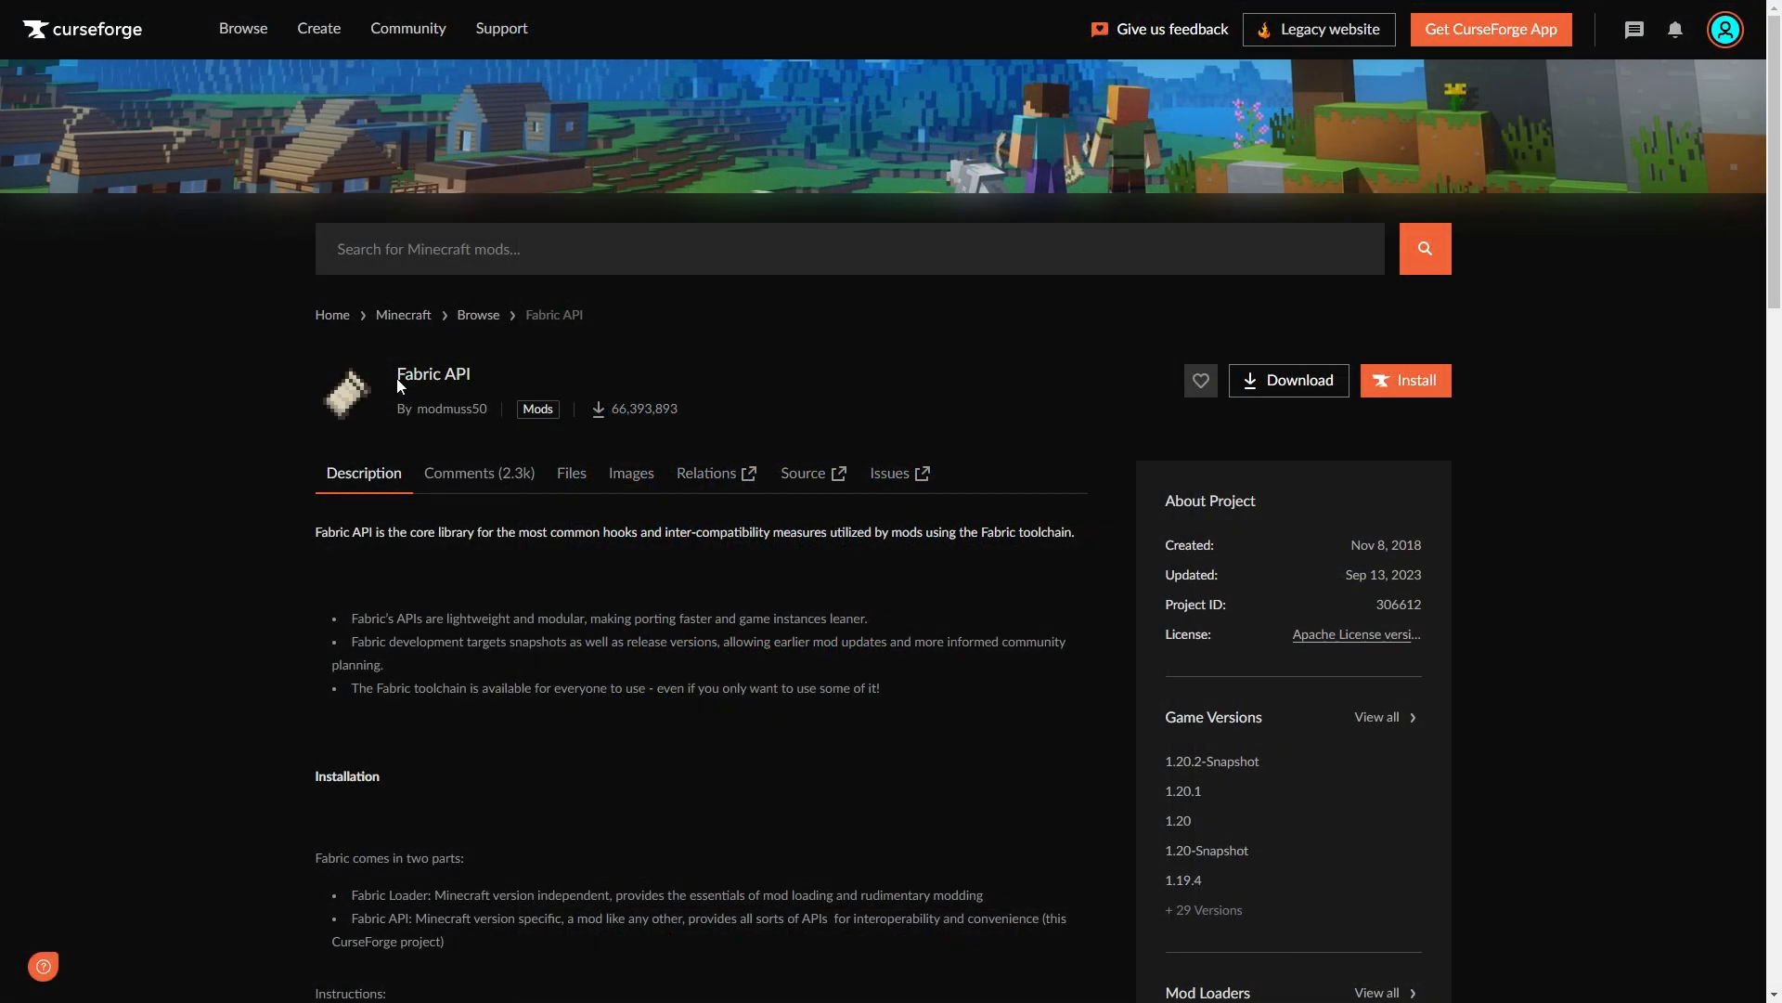
Review the Fabric API page on CurseForge and upload fabric-api-0.88.1+1.20.1.jar into the mods folder on Server.pro
{"action": "left_click_drag", "start_coordinate": [399, 385], "coordinate": [484, 380]}
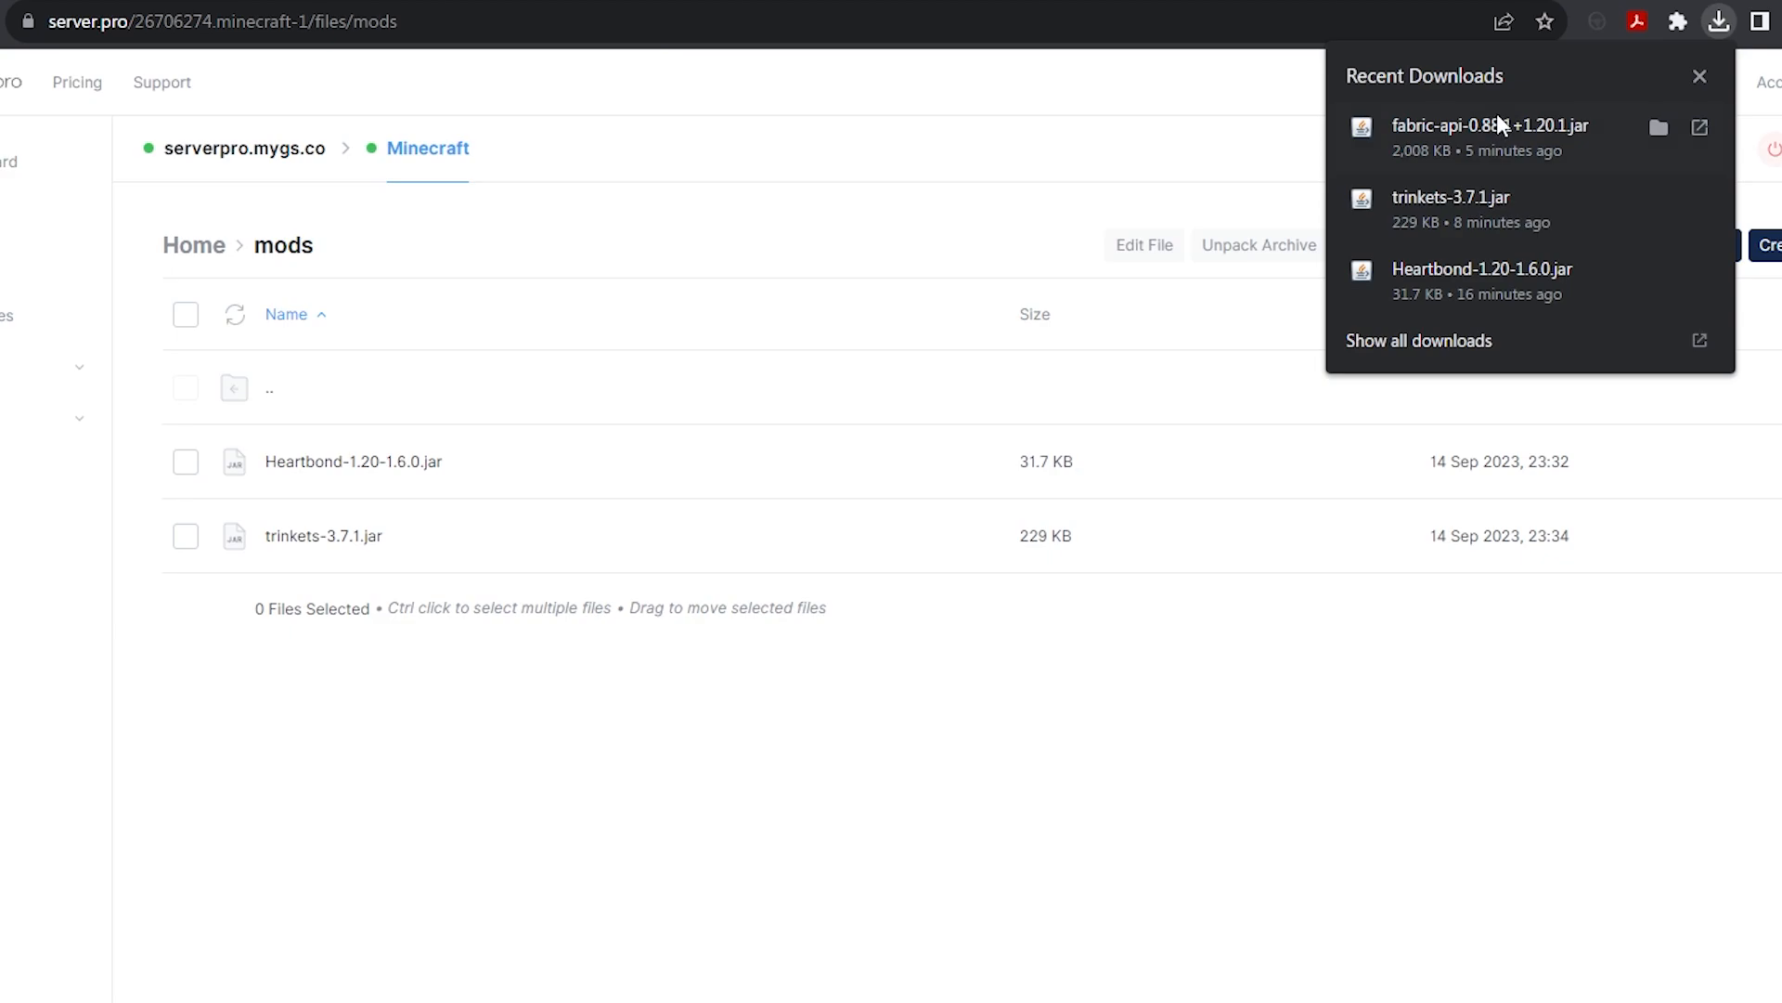
{"action": "left_click_drag", "start_coordinate": [1496, 113], "coordinate": [771, 478]}
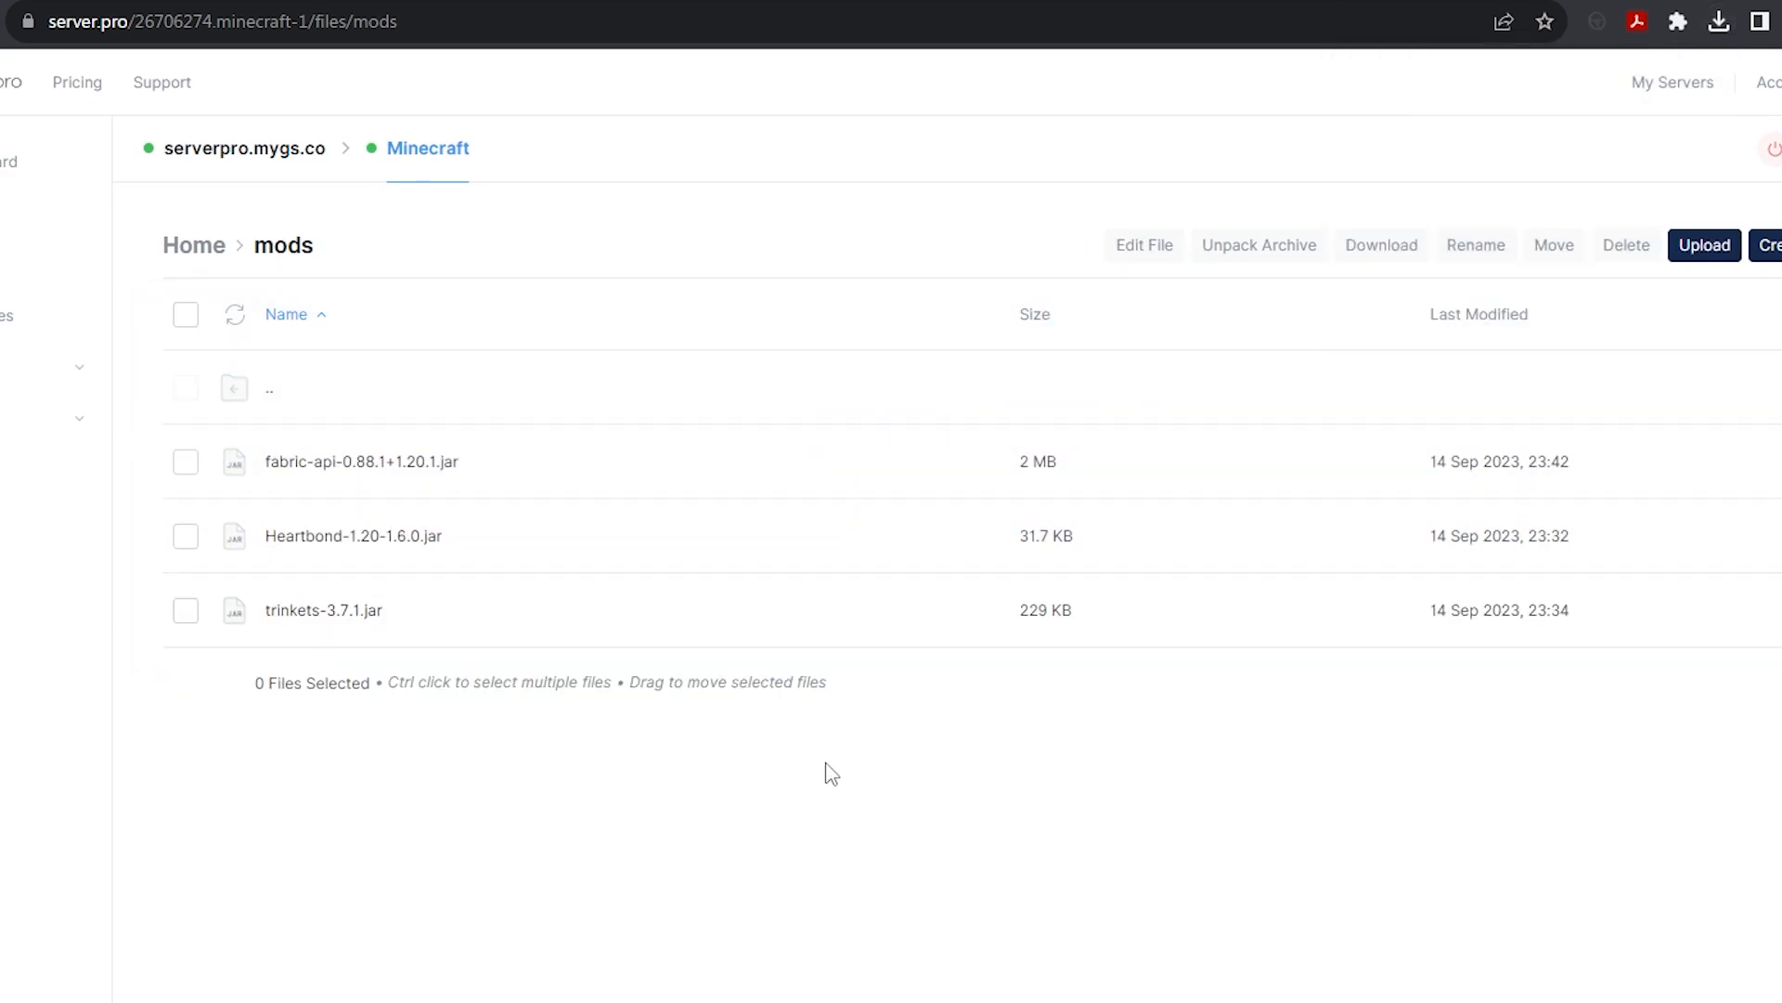